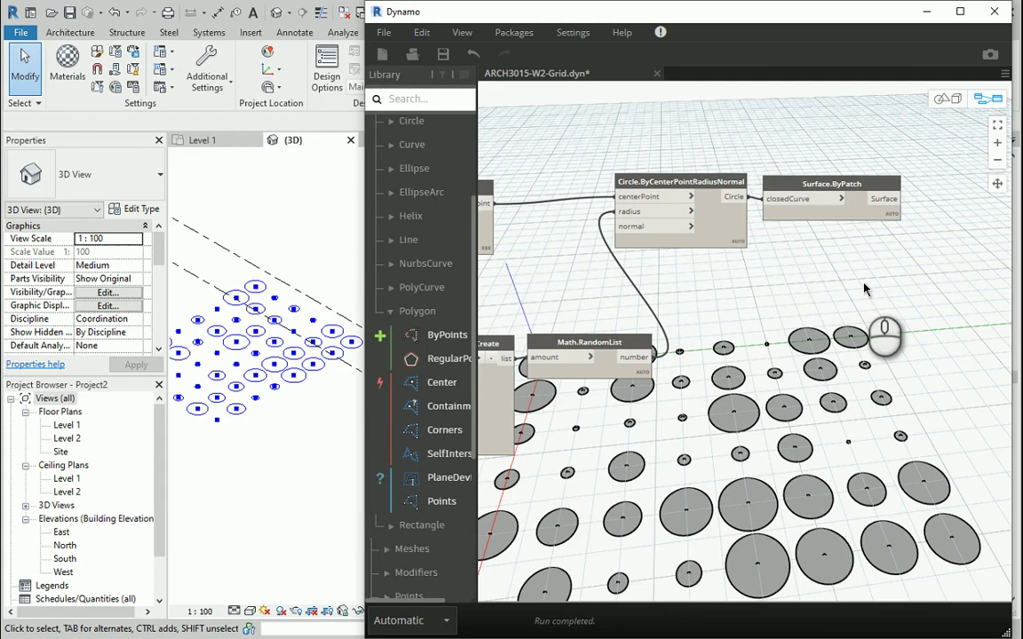
Step: Inspect the patched surfaces and the circles produced by the Circle node
click(799, 190)
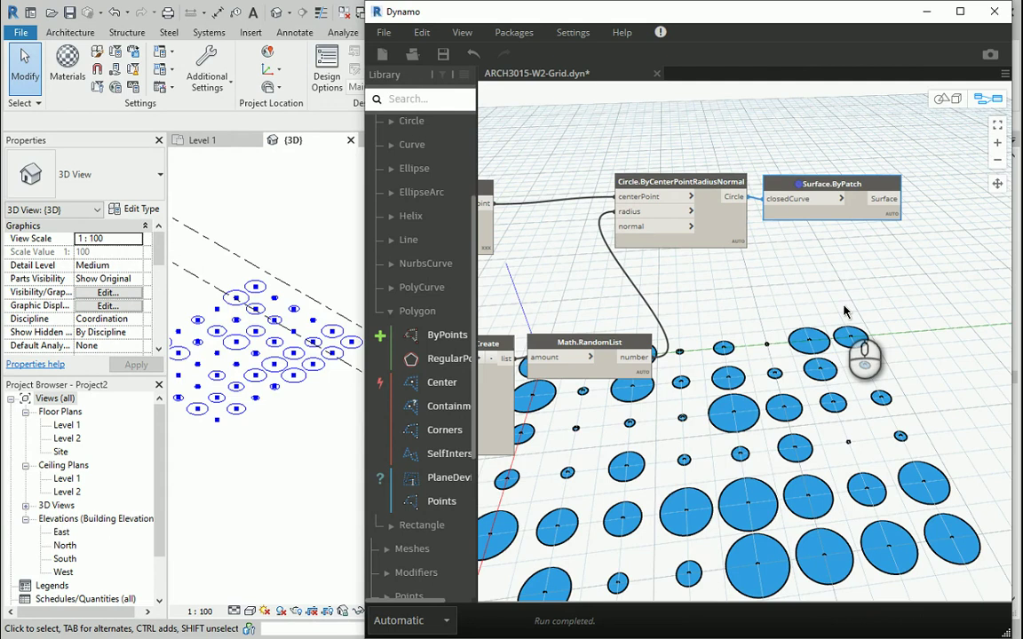
click(679, 181)
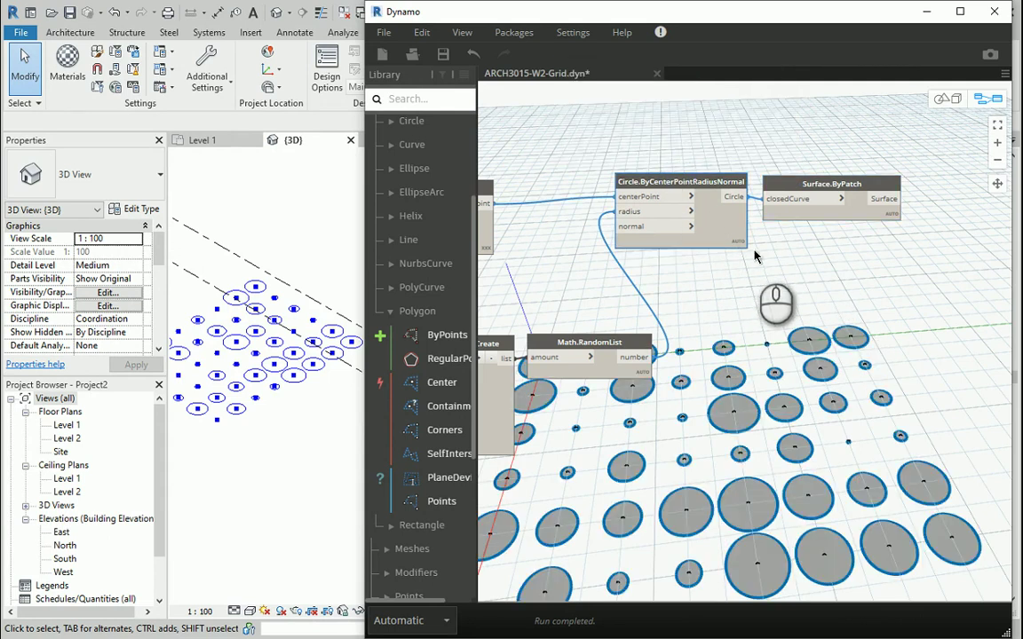
click(811, 187)
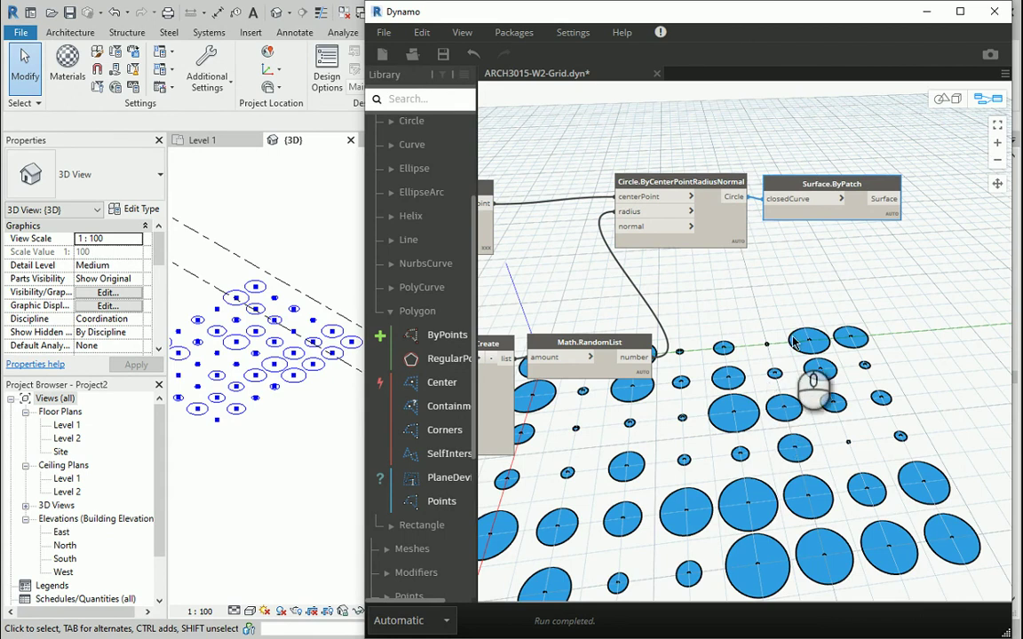
scroll(795, 262, down, 2)
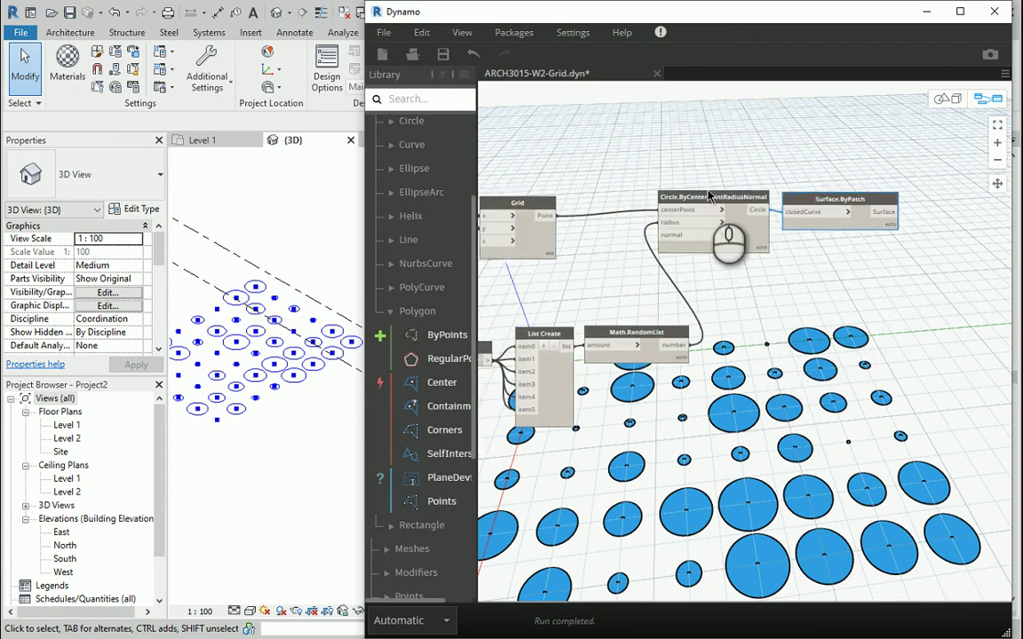
Step: Hide the Circle node's geometry preview
right_click(707, 201)
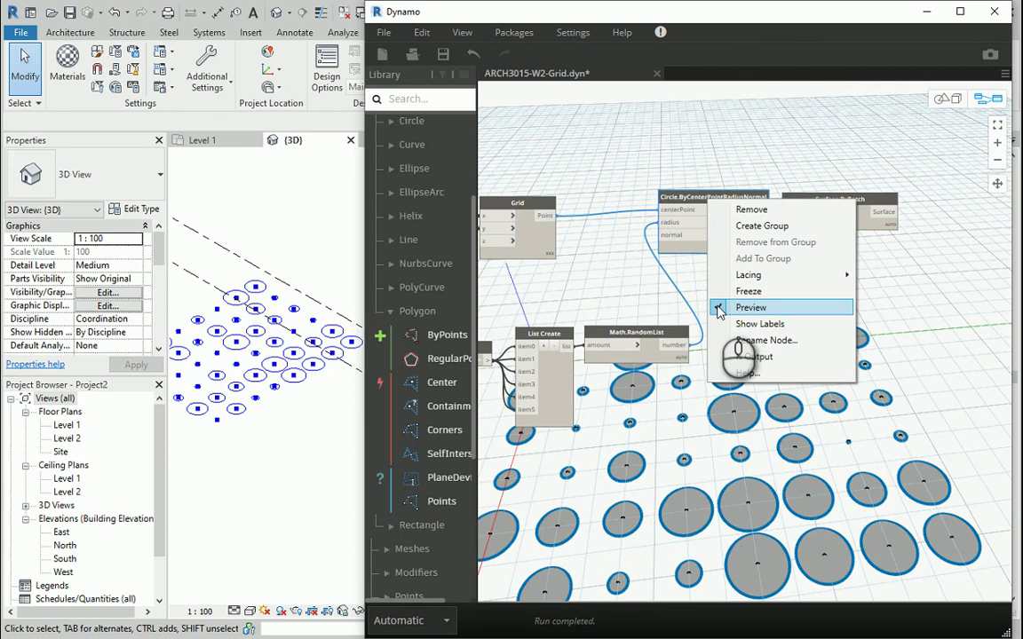
click(750, 307)
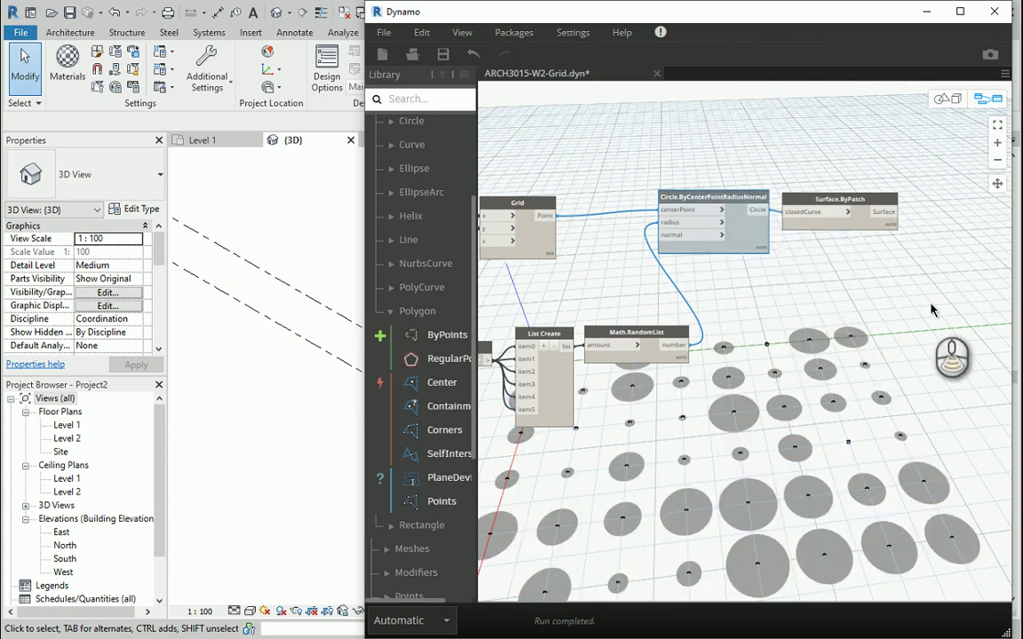
scroll(888, 313, down, 1)
scroll(828, 313, down, 1)
scroll(702, 336, down, 1)
scroll(702, 336, up, 1)
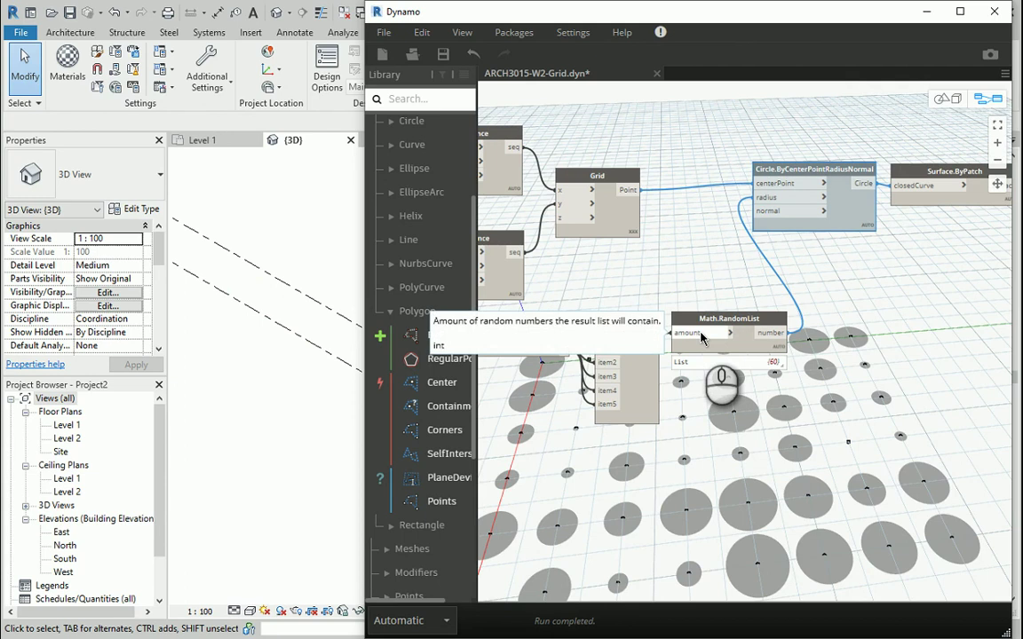
Step: Hide the Grid node's point preview
right_click(602, 178)
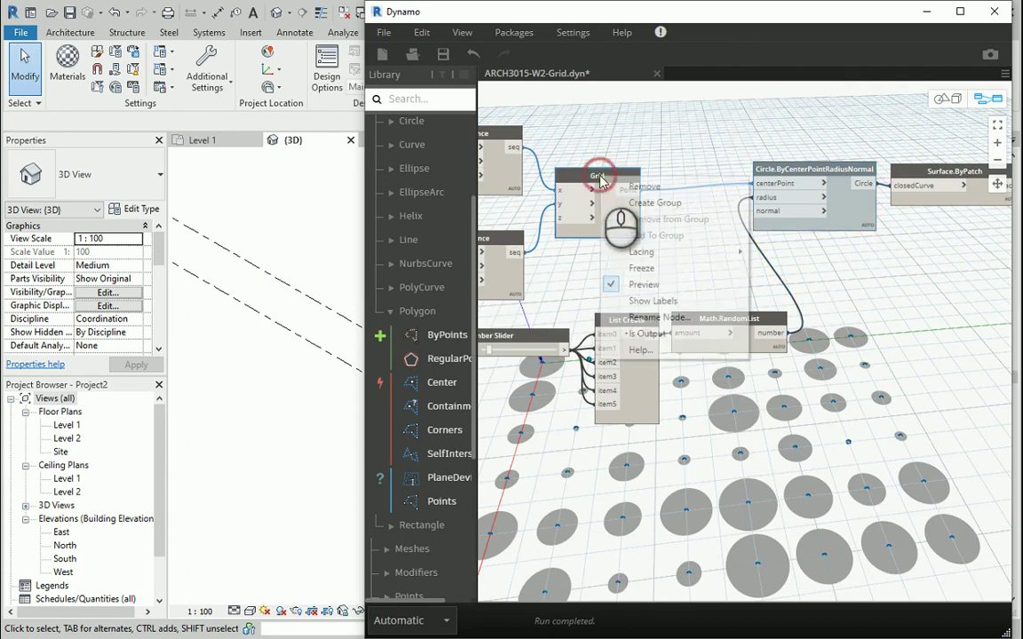
click(613, 284)
scroll(710, 452, down, 1)
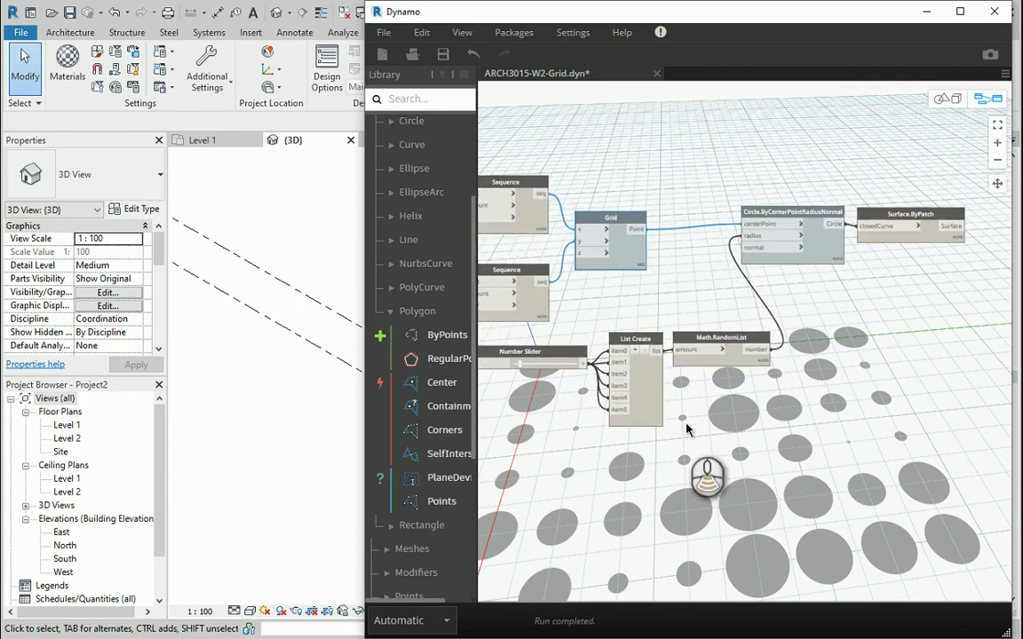
scroll(755, 475, down, 1)
scroll(861, 533, down, 1)
scroll(914, 578, up, 1)
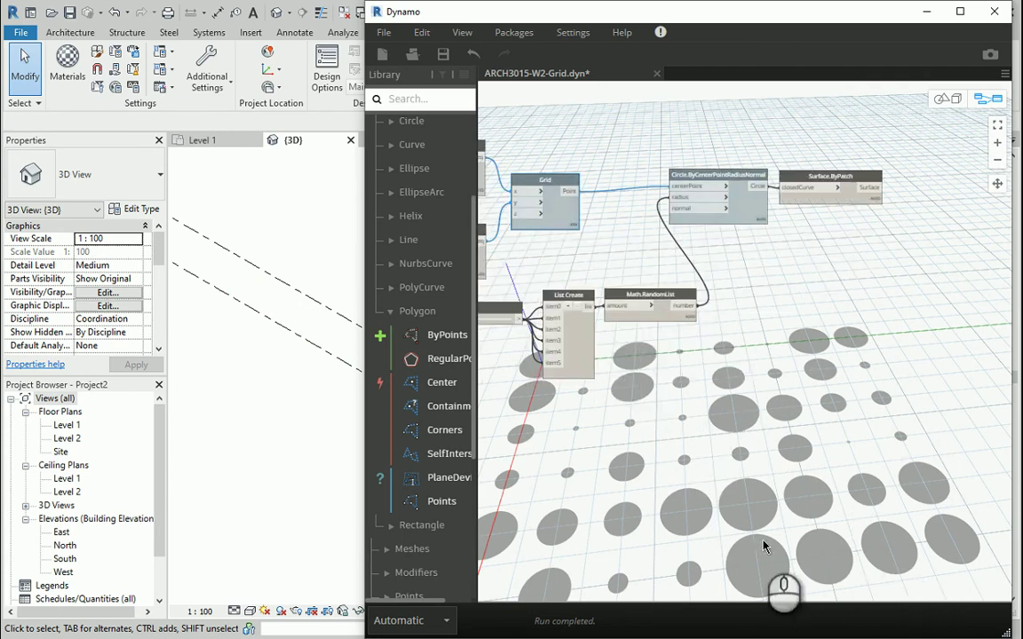
scroll(296, 462, down, 1)
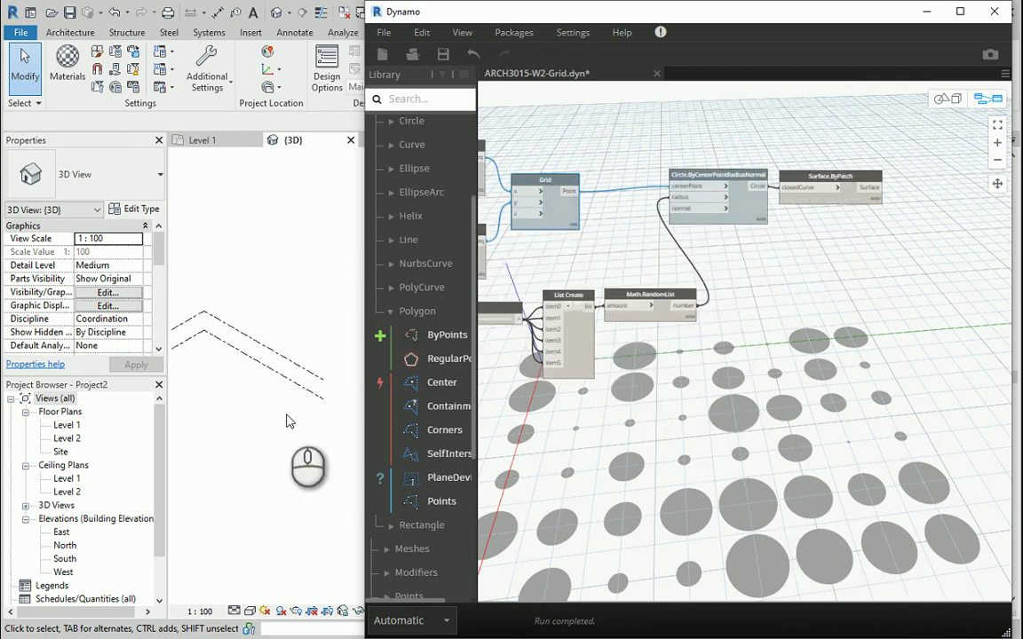
scroll(231, 422, down, 1)
Step: Switch the graph run mode to Manual, then back to Automatic
click(447, 620)
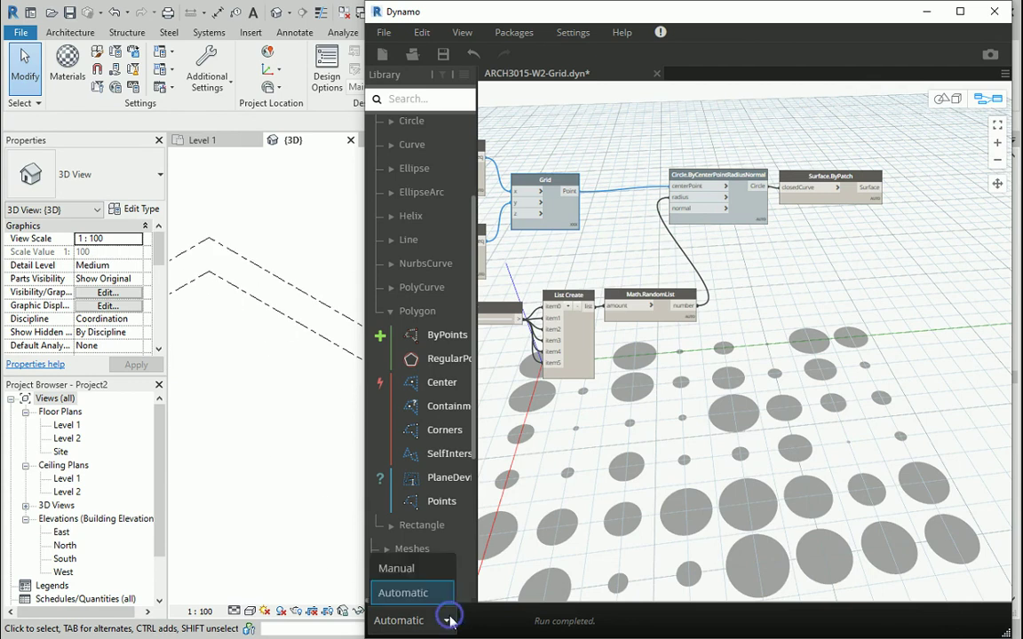
click(397, 539)
click(446, 619)
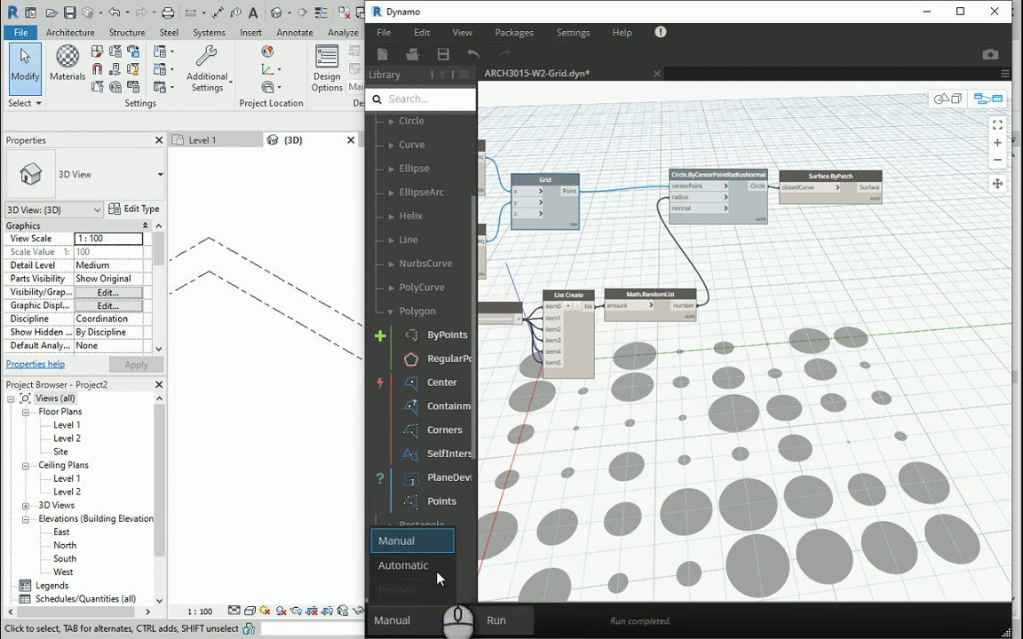
click(395, 564)
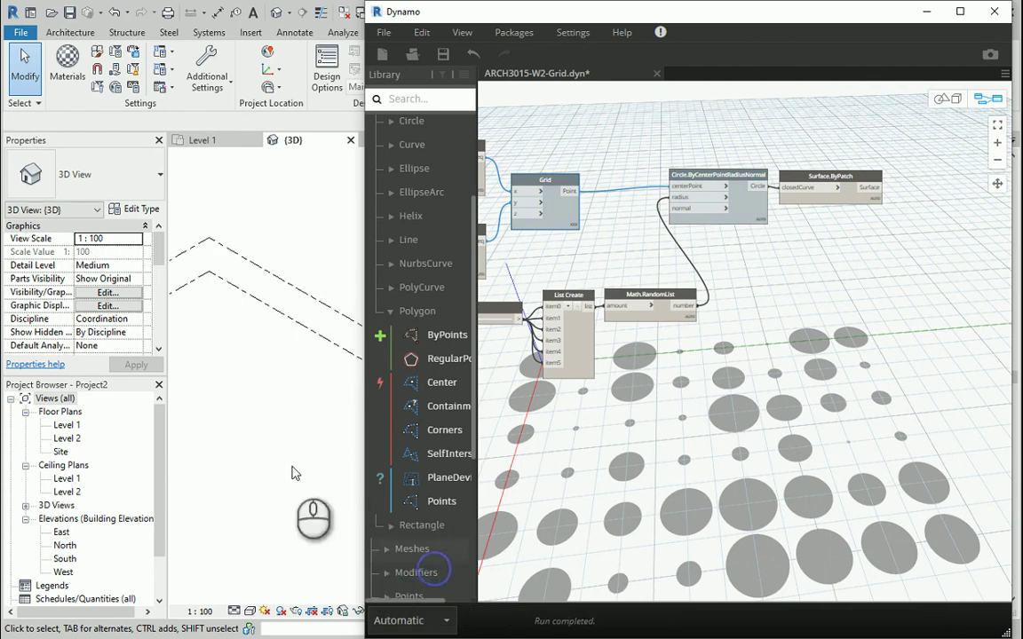
Step: Turn the Grid and Circle previews back on and re-highlight the Surface.ByPatch surfaces
right_click(549, 187)
click(576, 293)
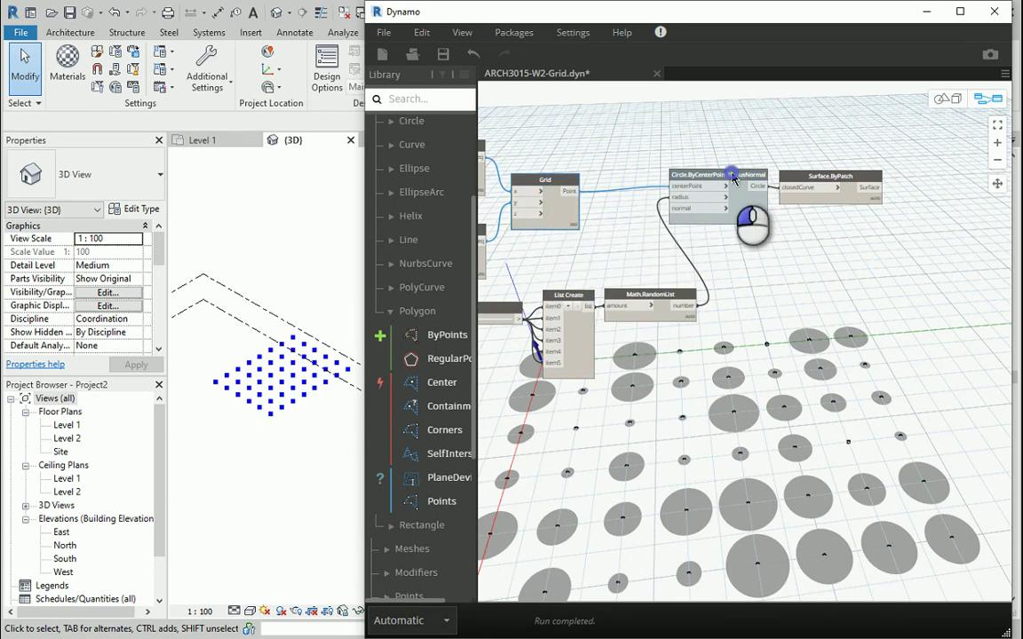
right_click(733, 176)
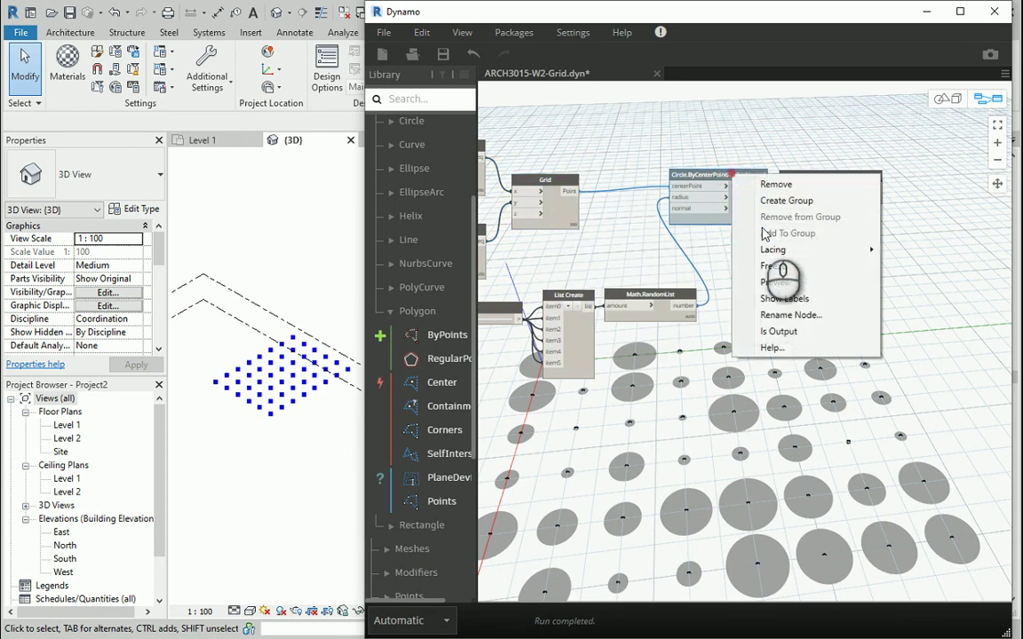
click(775, 281)
scroll(322, 410, up, 2)
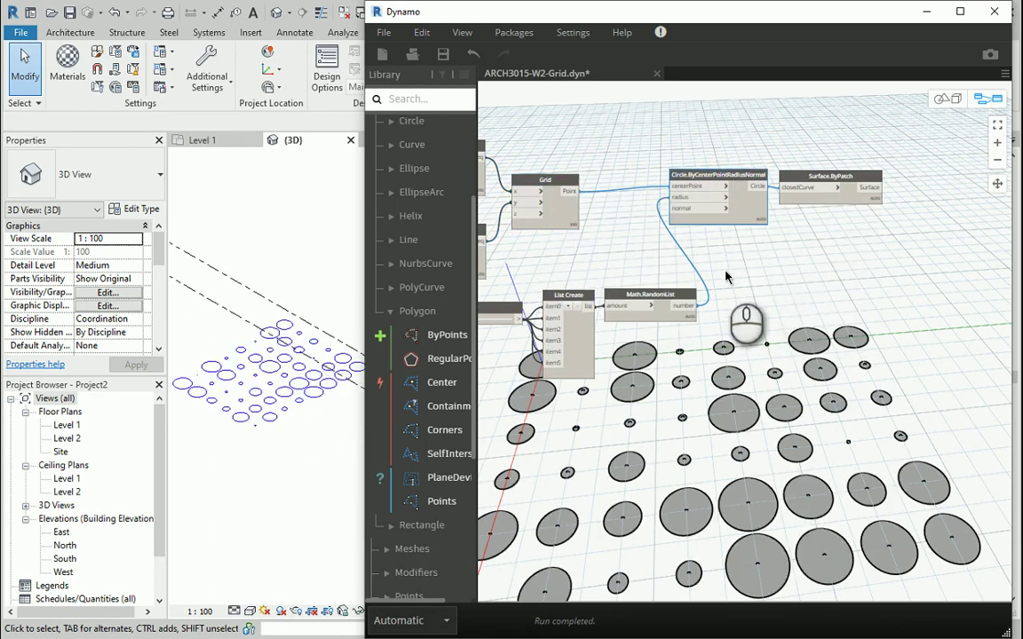
drag(821, 183, 827, 183)
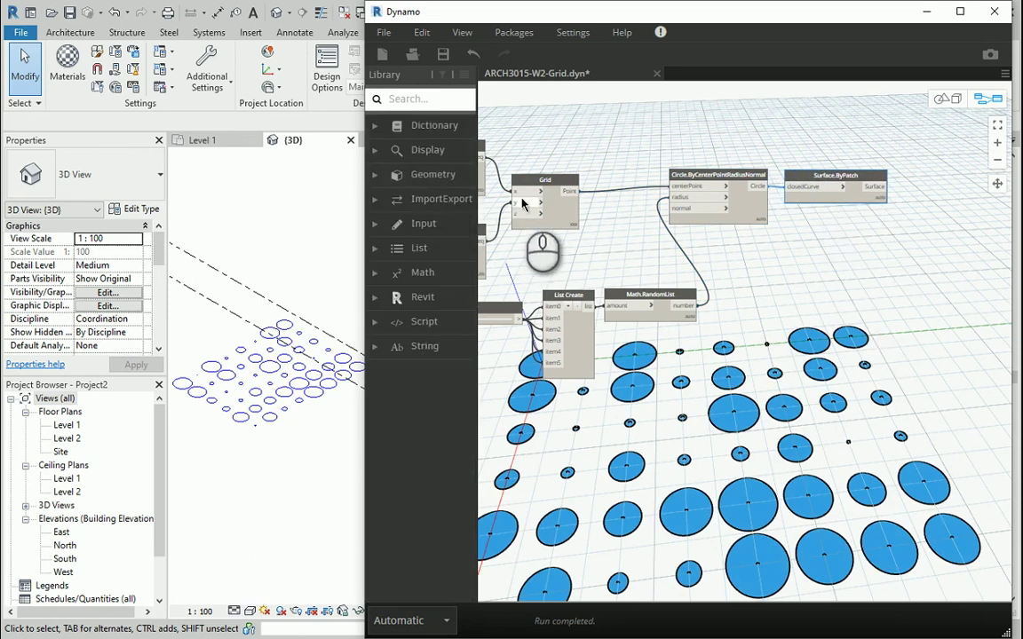
Step: Browse the Library to Geometry > Curves > Polygon nodes
click(373, 181)
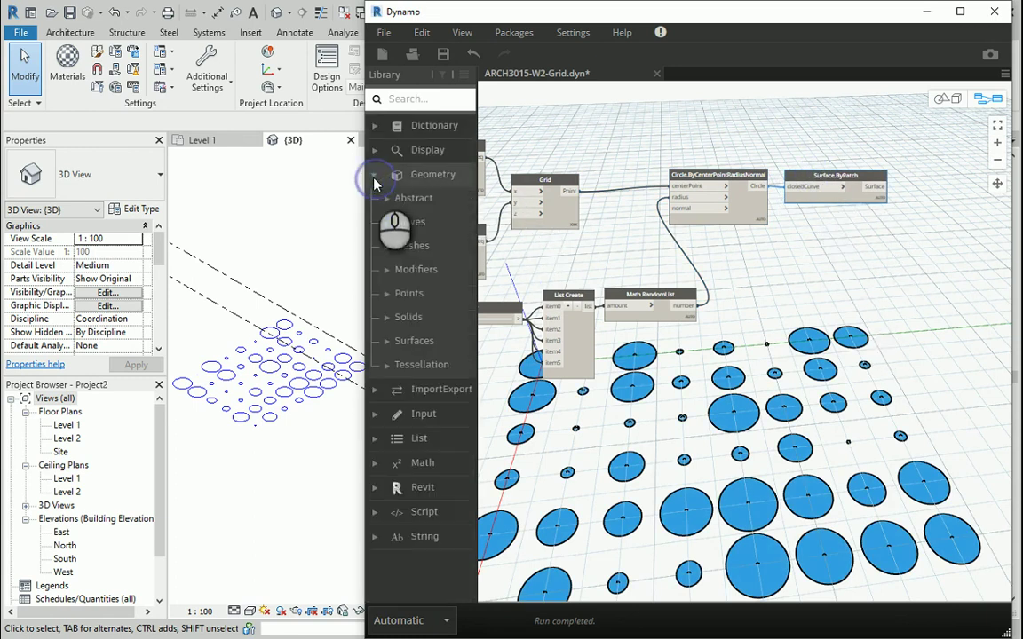
click(387, 224)
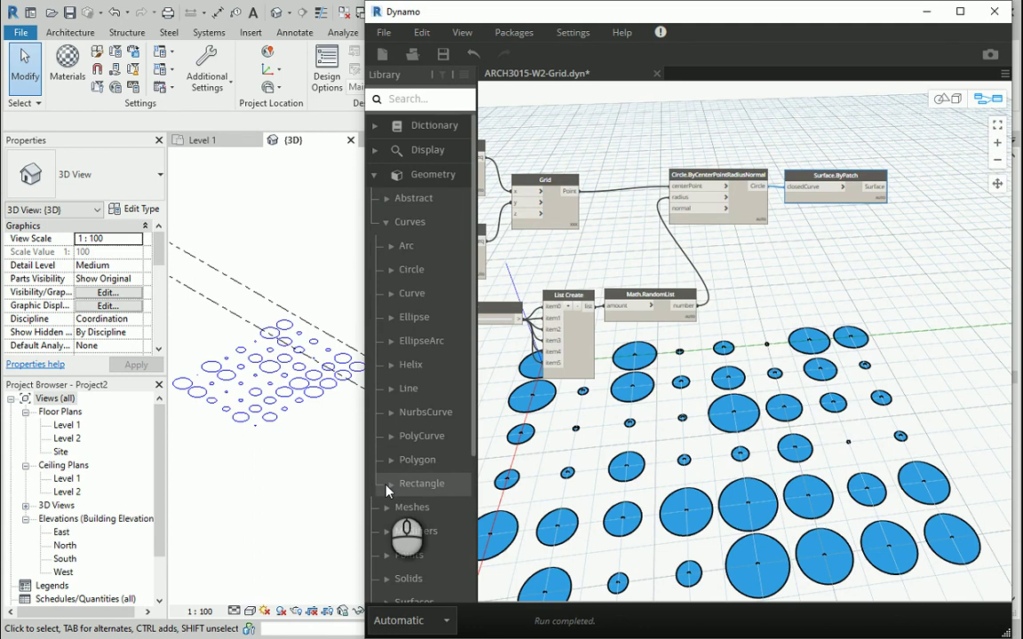
click(392, 459)
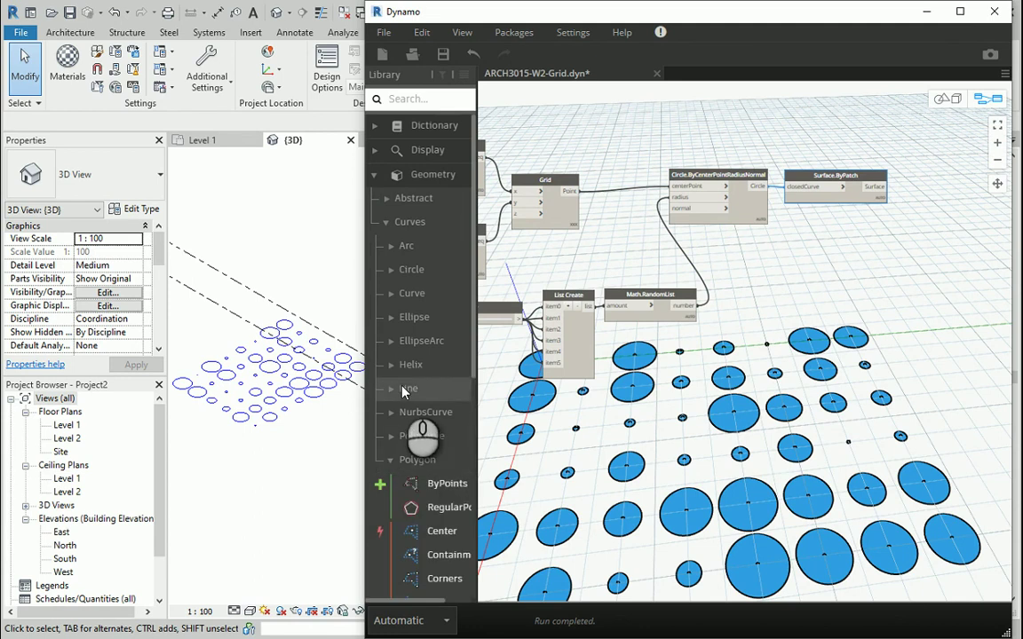
scroll(404, 392, down, 3)
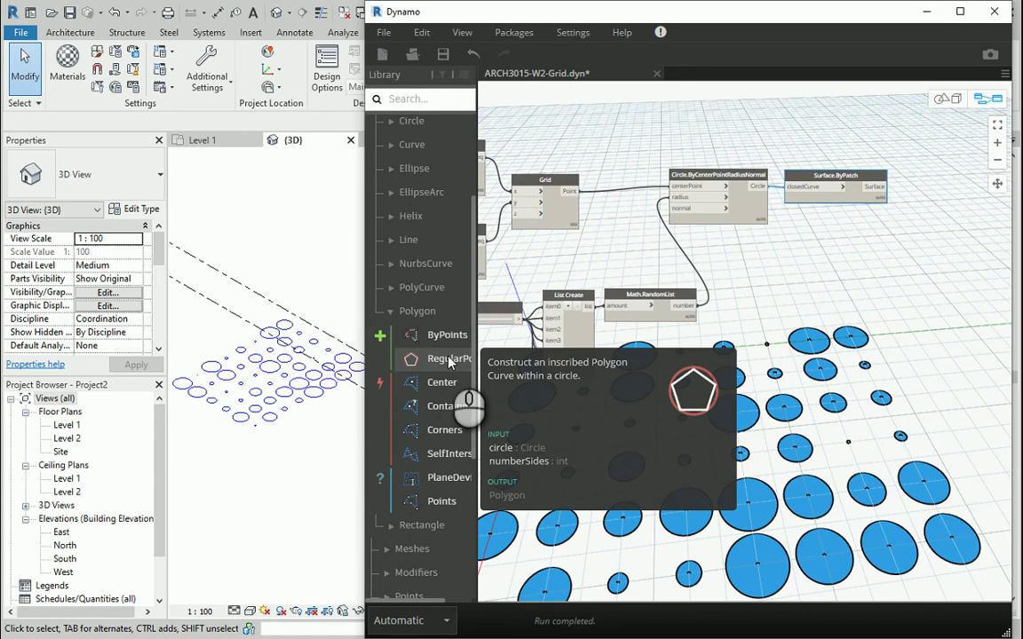
Step: Place a Polygon.RegularPolygon node up and to the right on the canvas
click(450, 362)
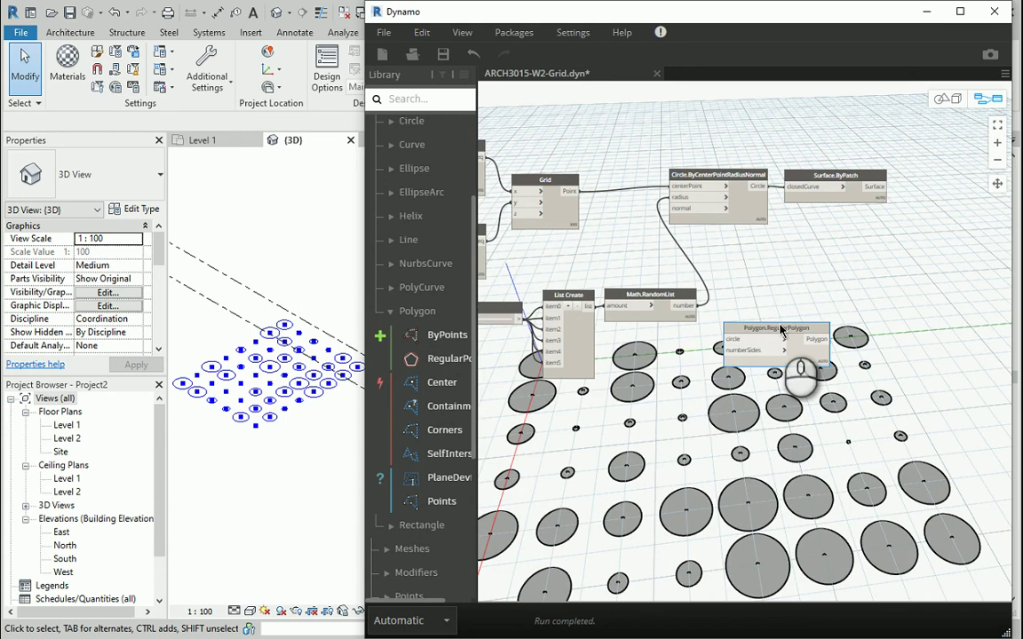
drag(761, 333, 882, 232)
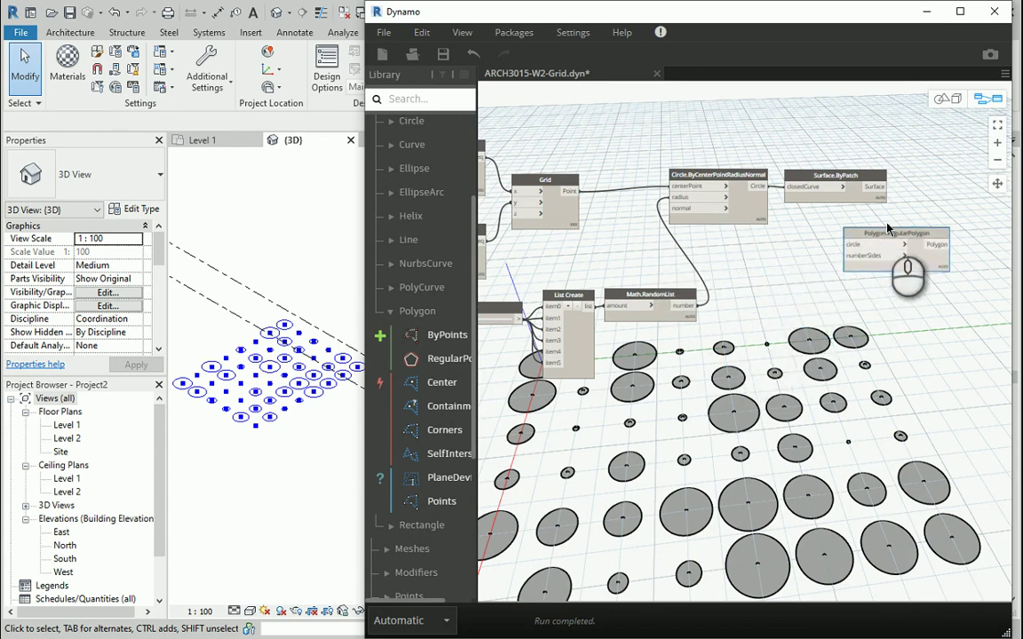
scroll(895, 206, up, 2)
scroll(904, 198, down, 3)
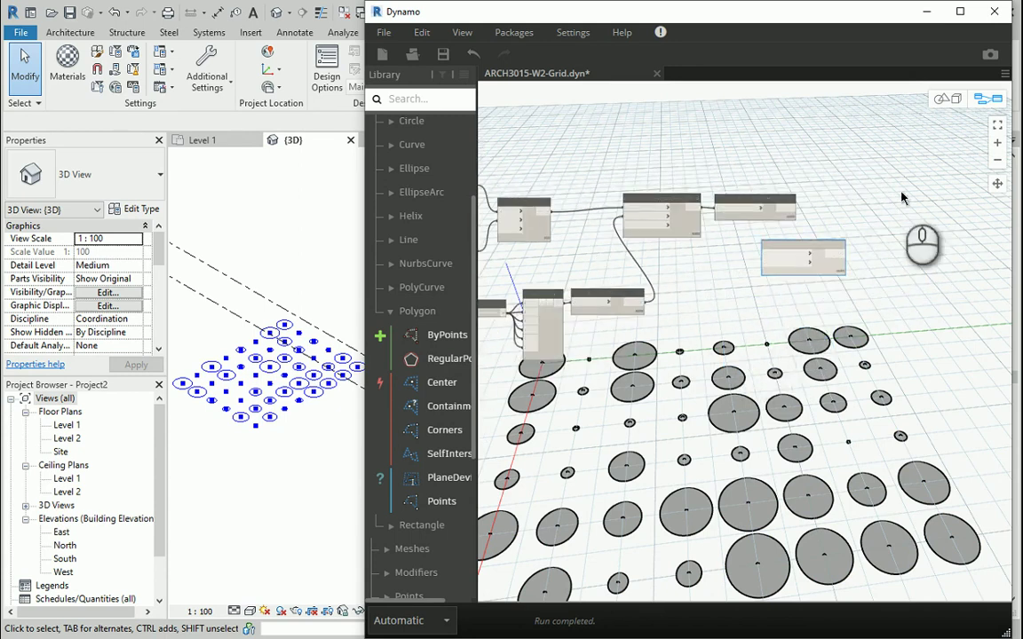
scroll(752, 207, up, 2)
Step: Remove the wire from the Circle node into Surface.ByPatch
click(725, 211)
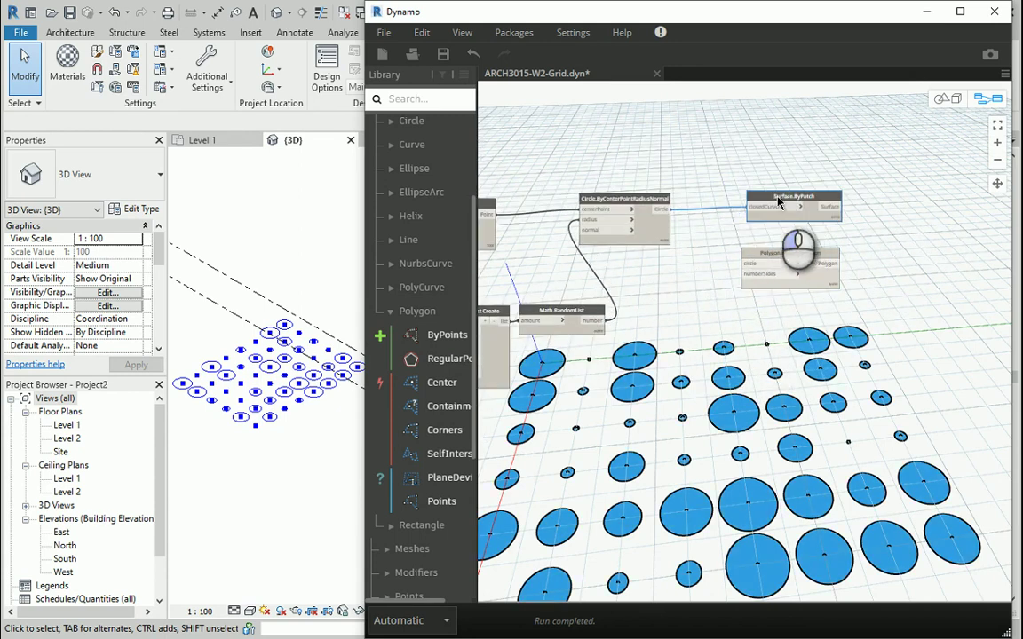
scroll(737, 210, up, 1)
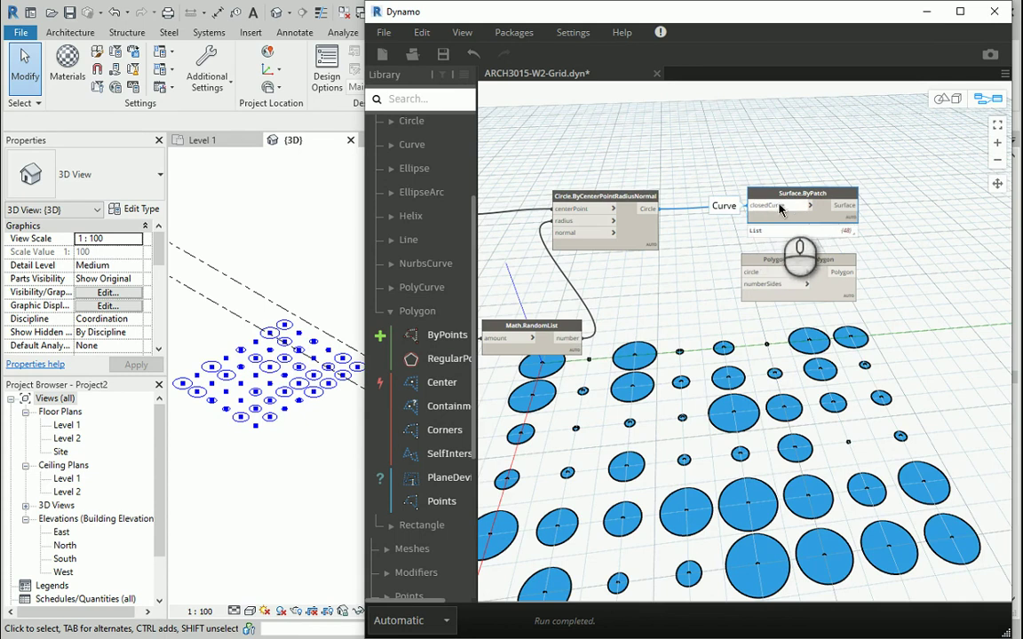
mouse_move(759, 207)
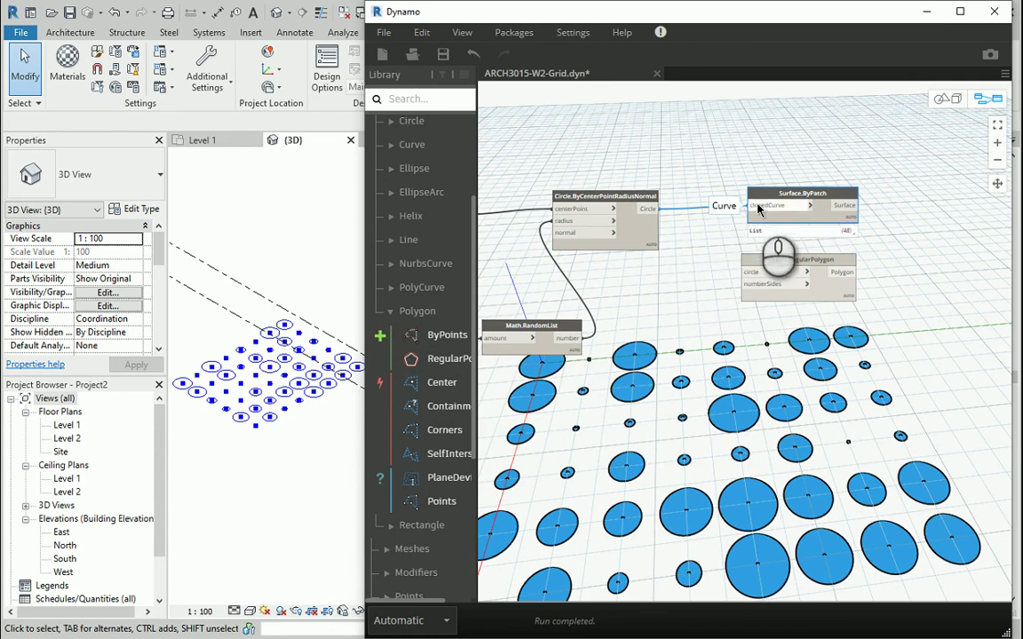
click(758, 207)
click(715, 146)
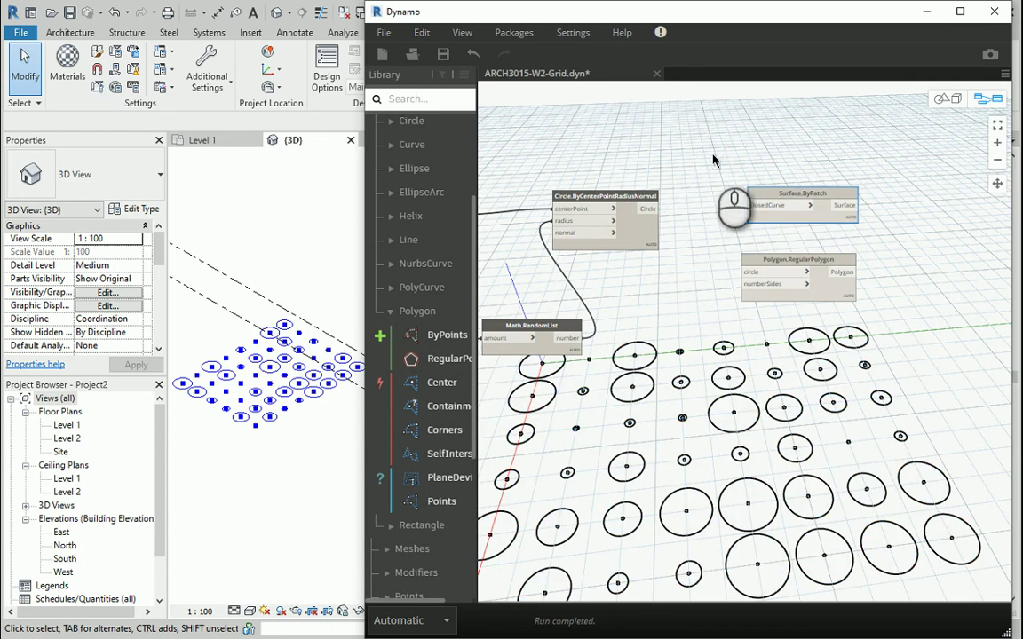
Step: Wire the Circle output into RegularPolygon's circle input, rearranging the nodes
drag(782, 197, 895, 196)
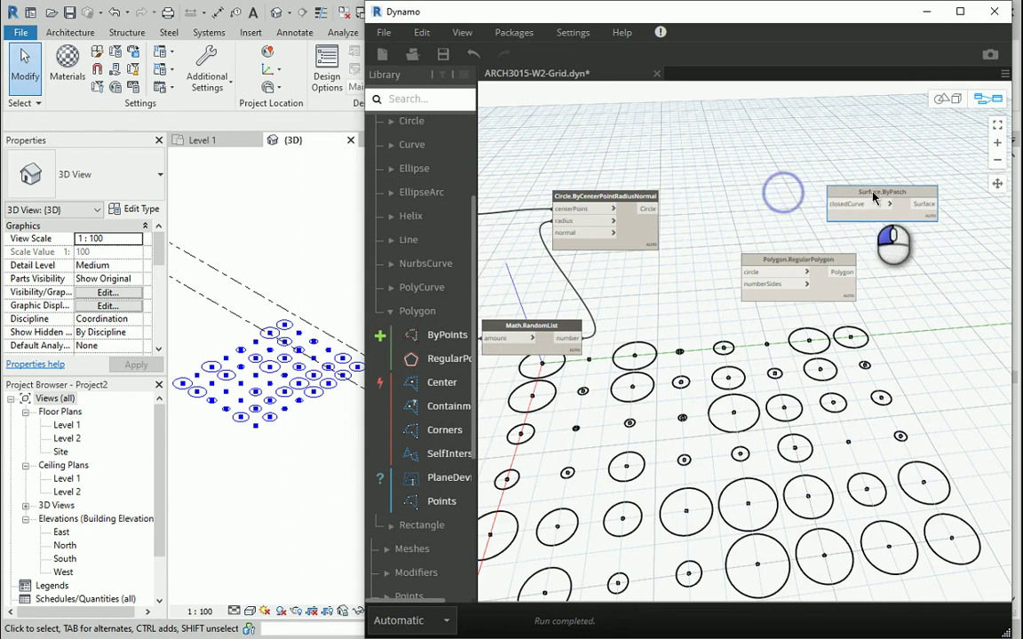
drag(782, 260, 746, 201)
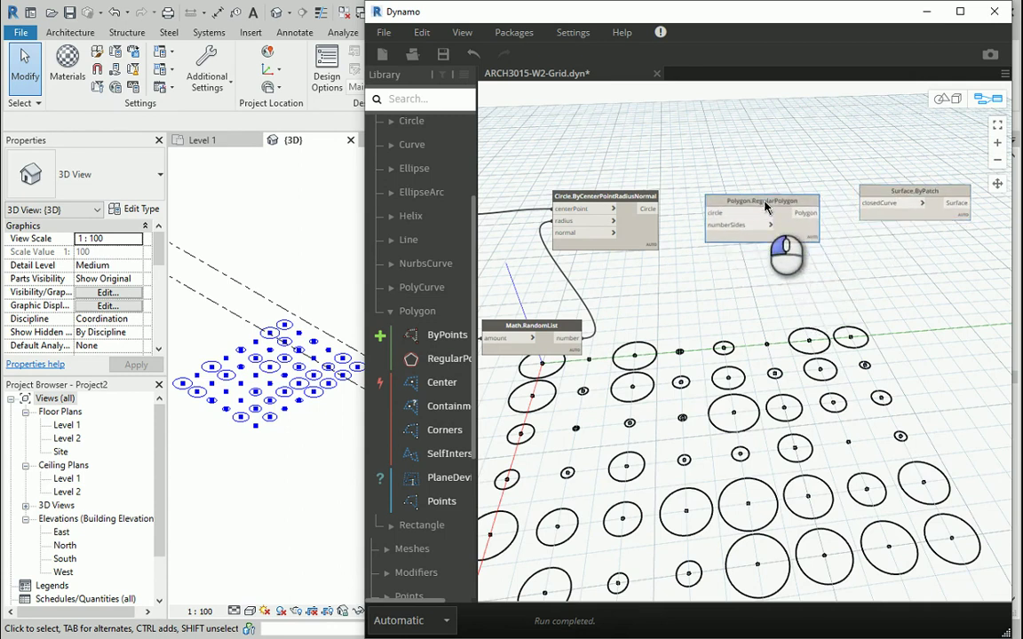
click(655, 208)
click(715, 213)
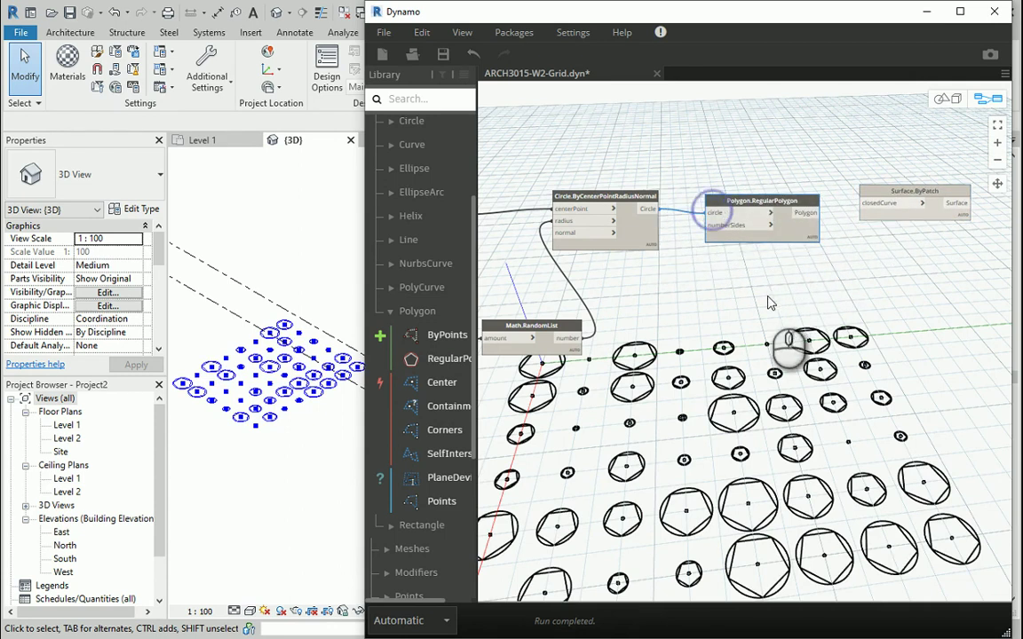
mouse_move(726, 225)
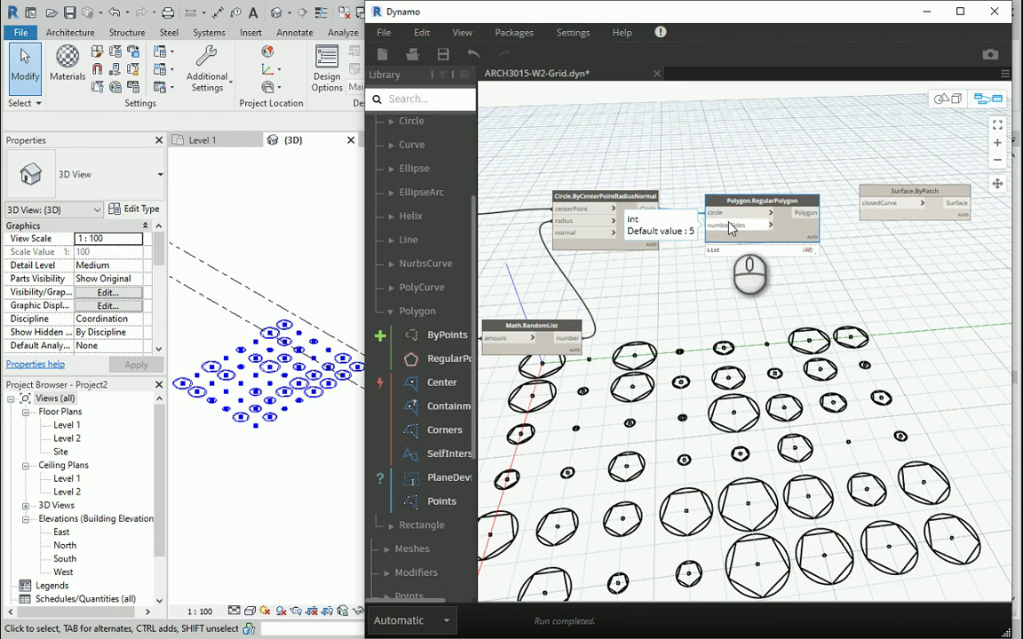
drag(752, 203, 777, 199)
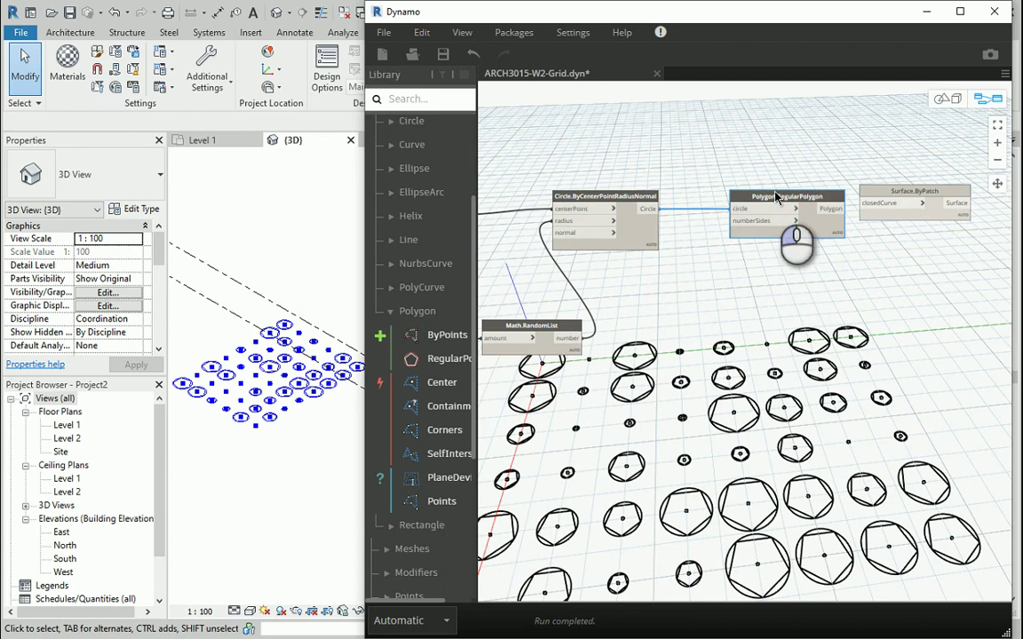
Step: Search 'number slider' and place a Number Slider below the RegularPolygon node
click(416, 100)
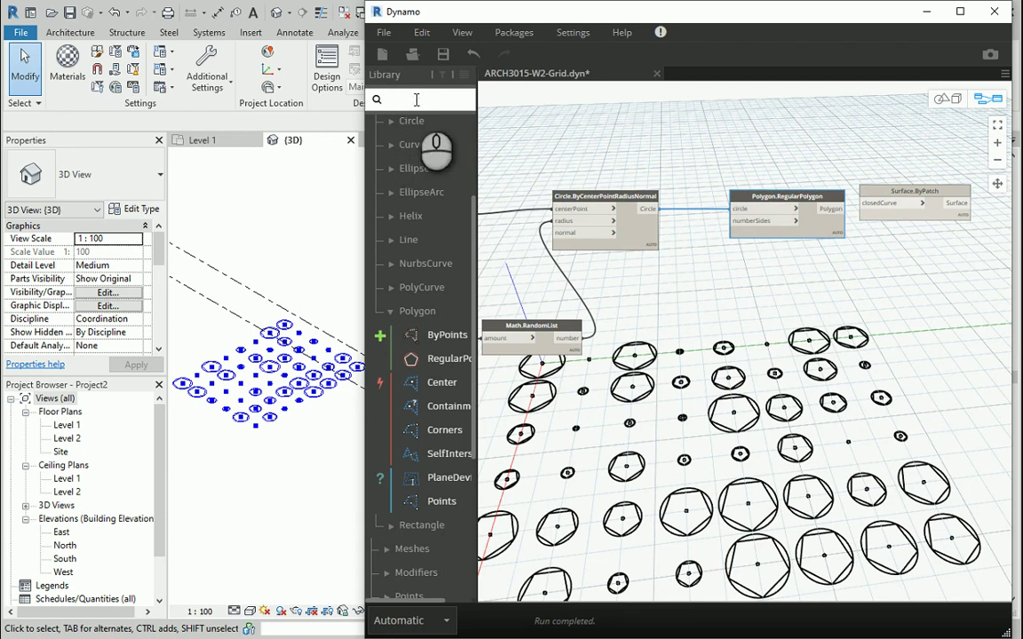
text(number)
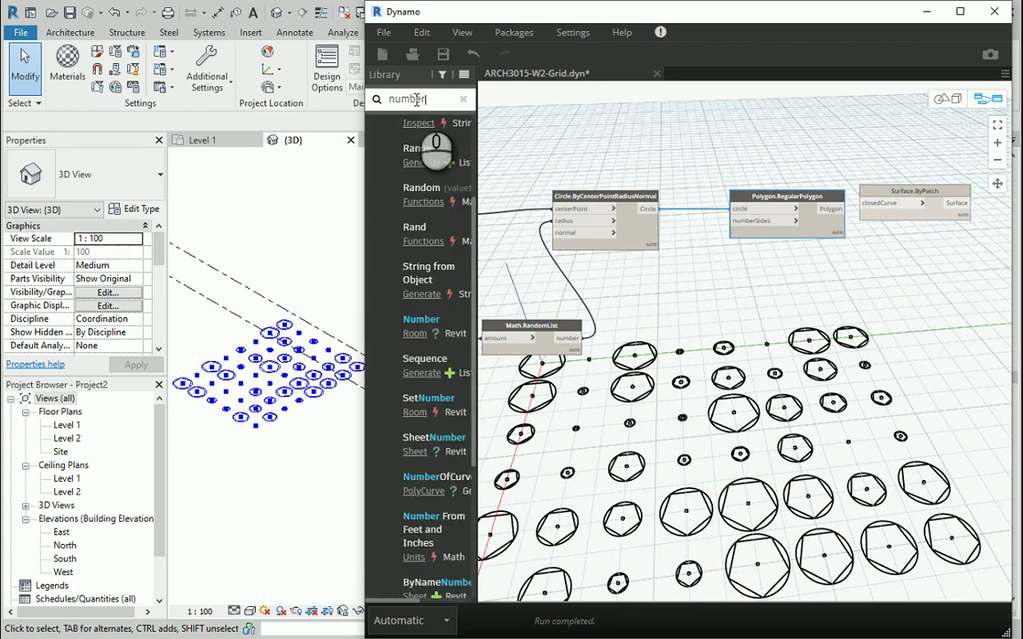
text( slider)
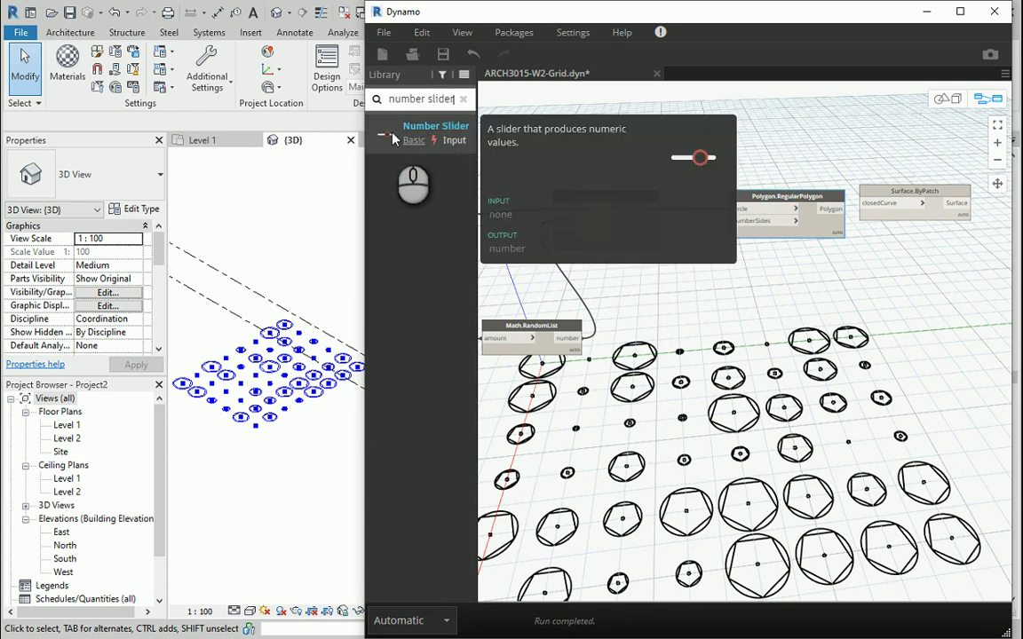
mouse_move(399, 133)
mouse_down()
mouse_move(785, 357)
mouse_move(670, 262)
mouse_up()
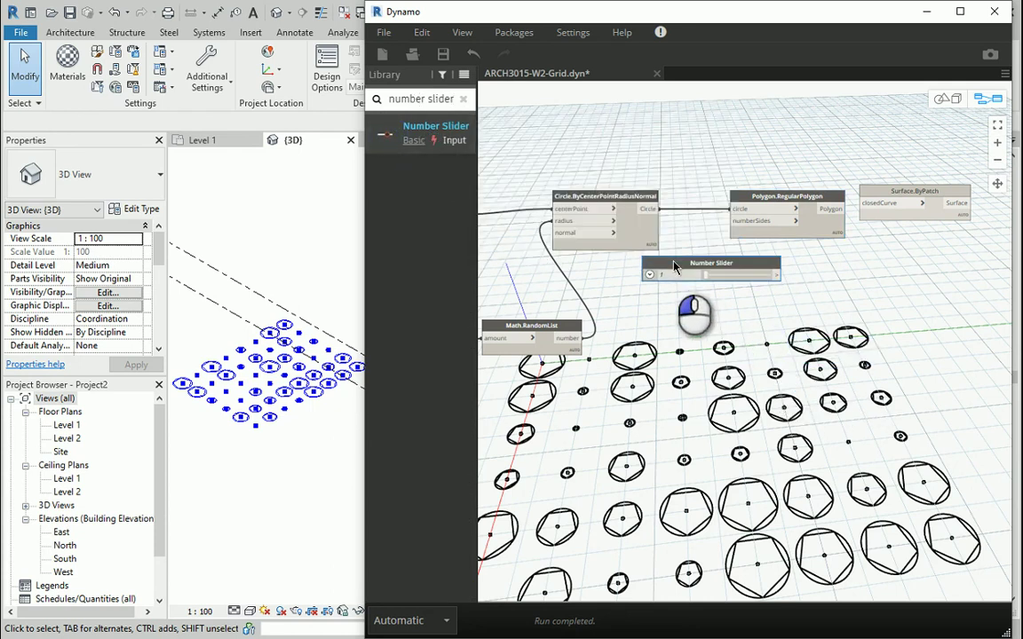
Step: Set the Number Slider to Step 1, Min 3 and Max 12
click(651, 276)
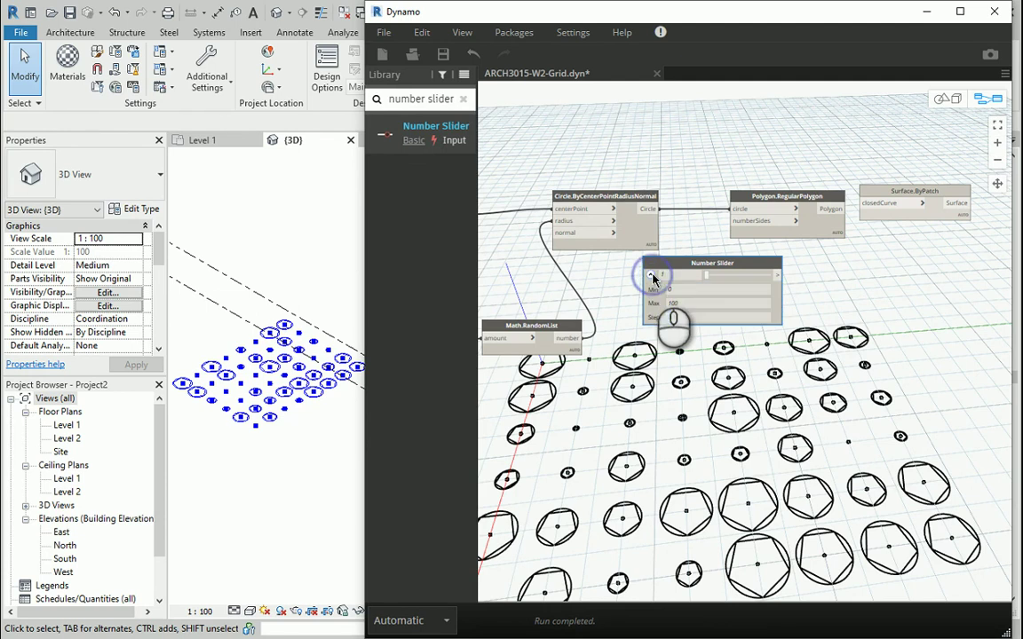
double_click(685, 318)
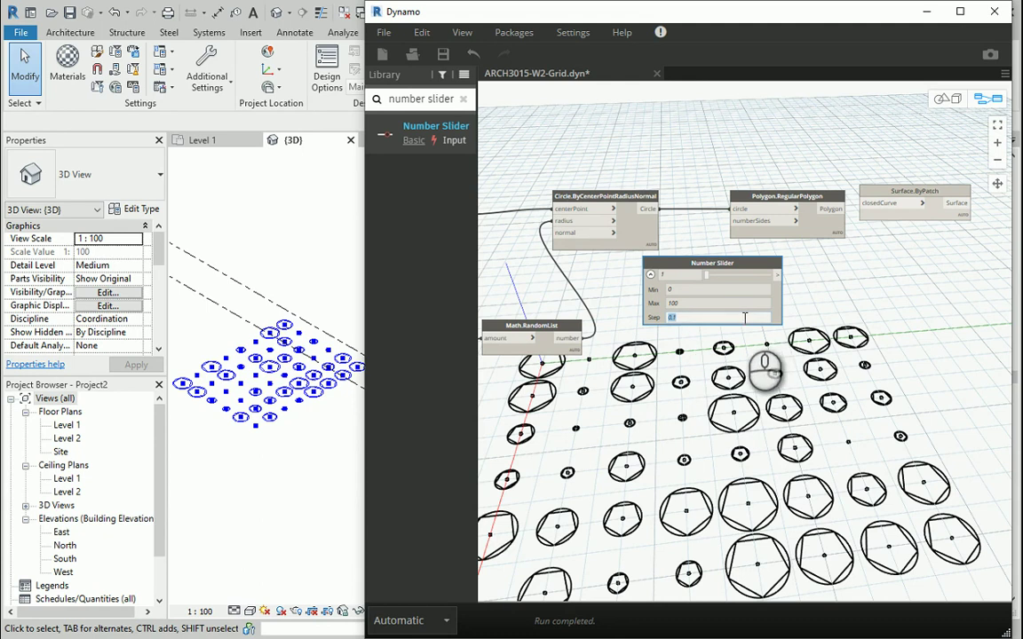
text(1)
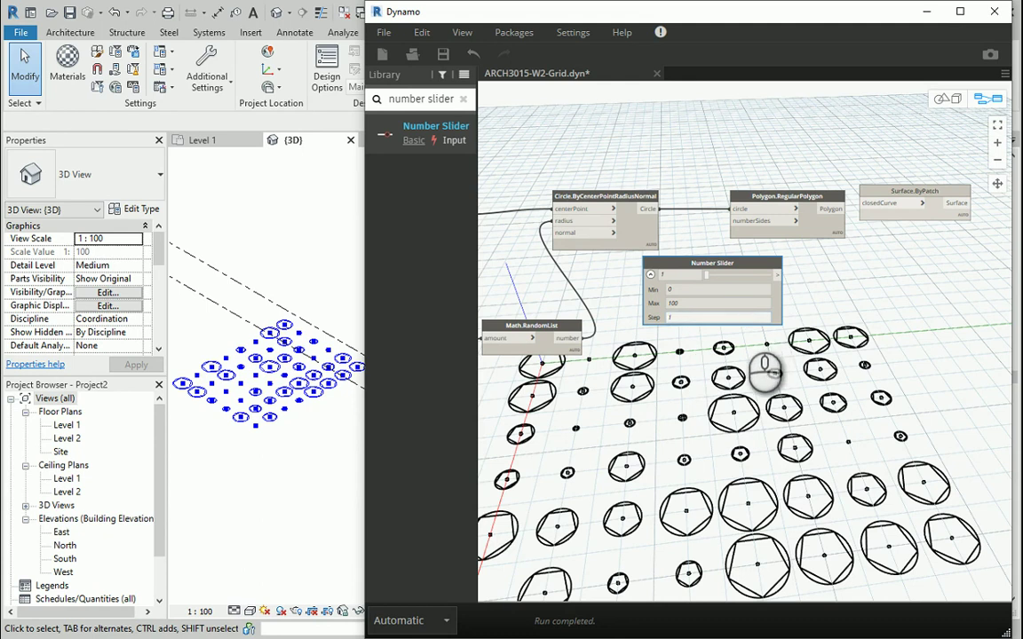
scroll(933, 239, up, 1)
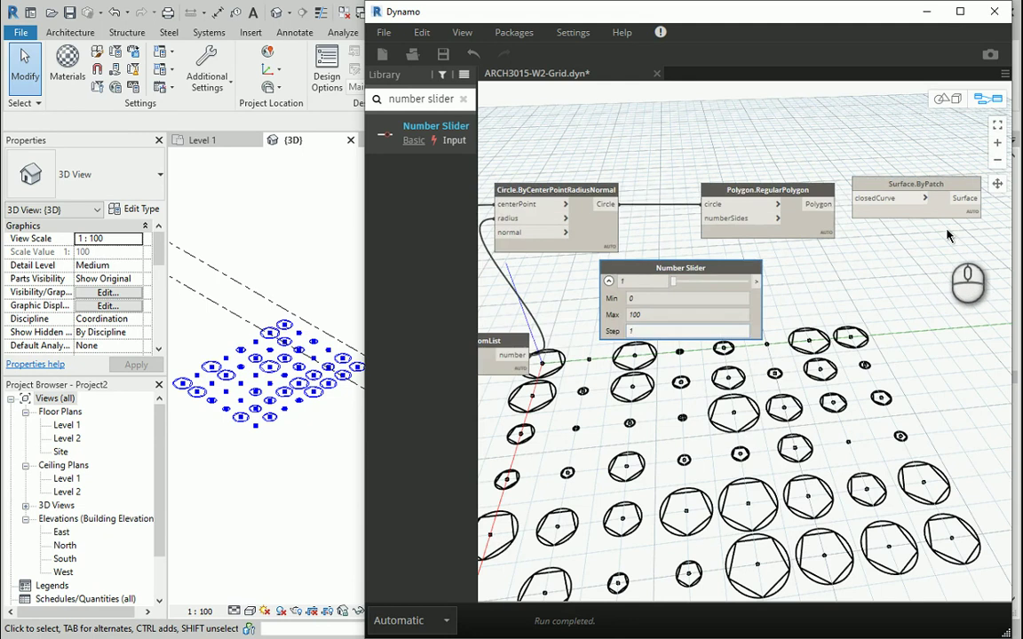
scroll(781, 327, up, 1)
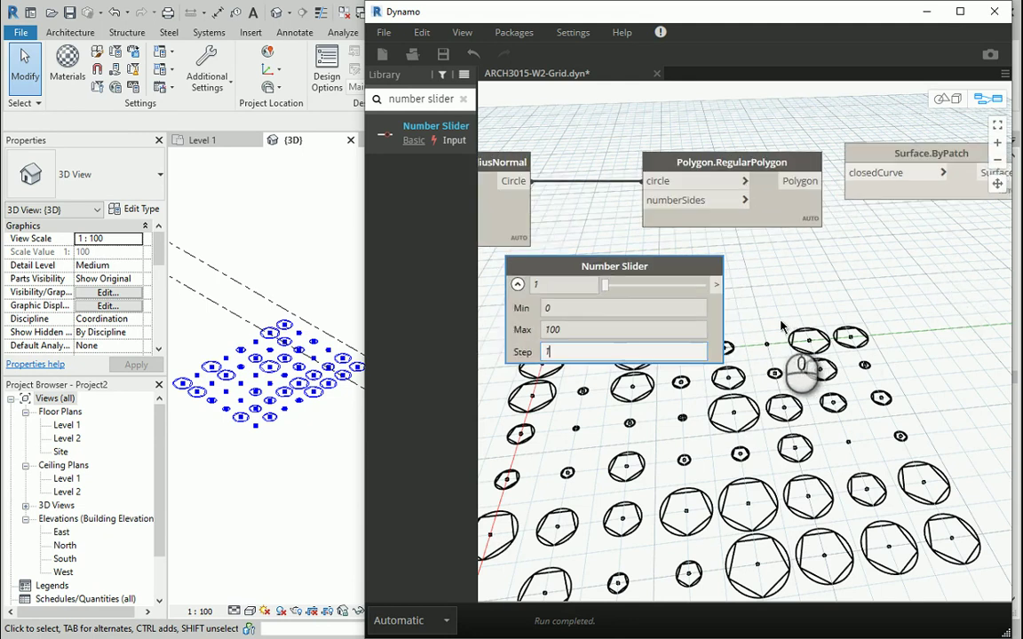
double_click(572, 308)
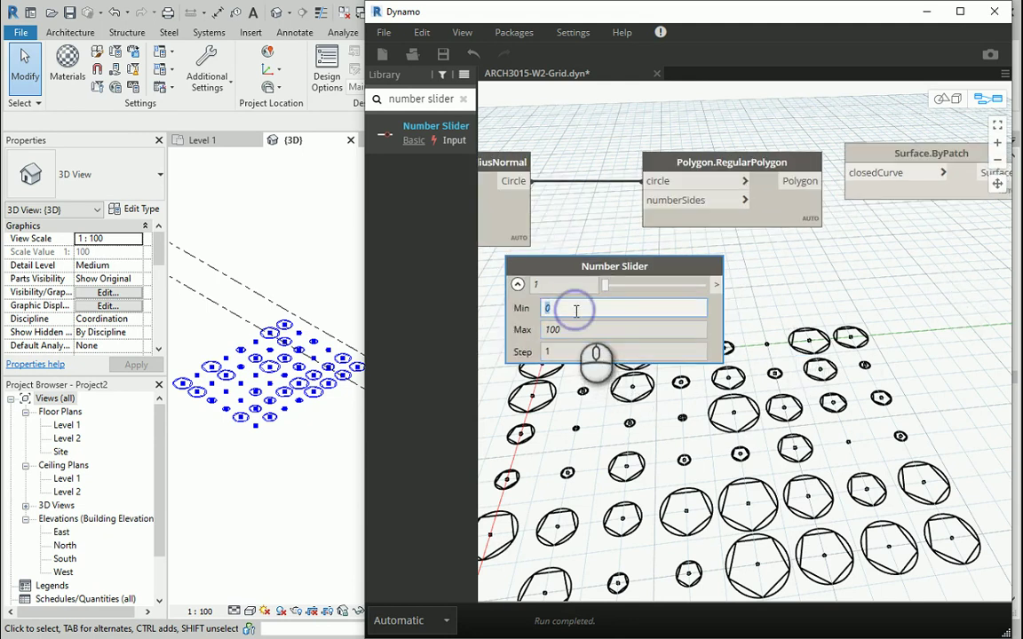
text(3)
click(583, 330)
text(12)
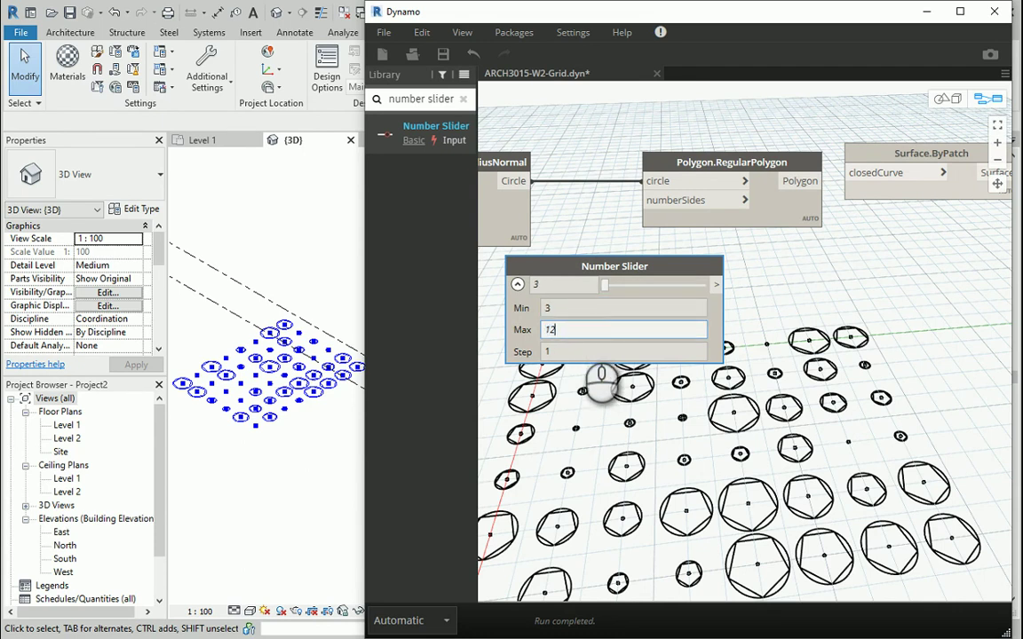
click(730, 303)
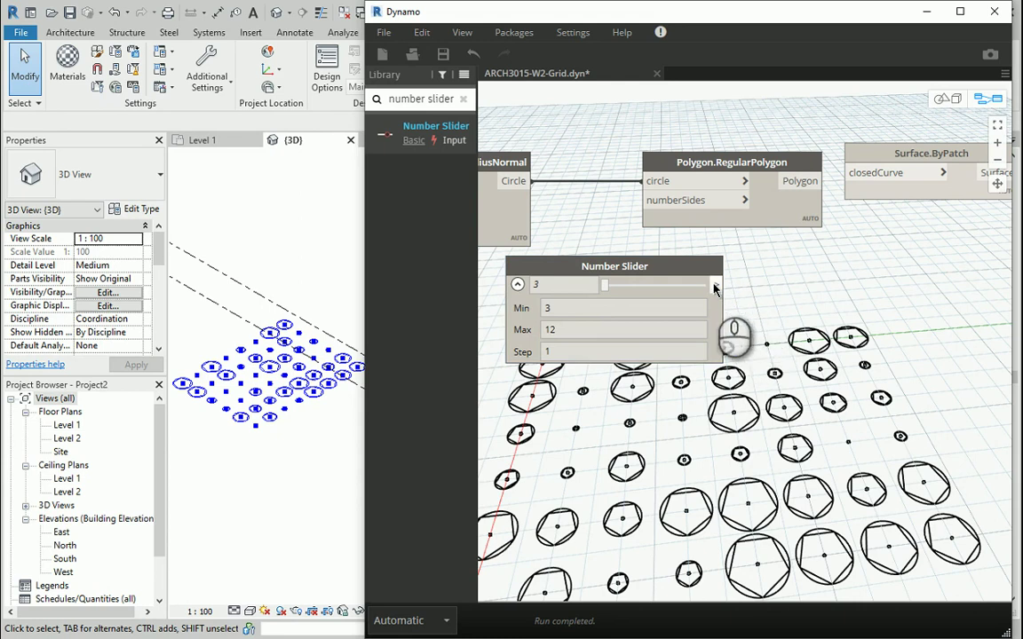
click(517, 285)
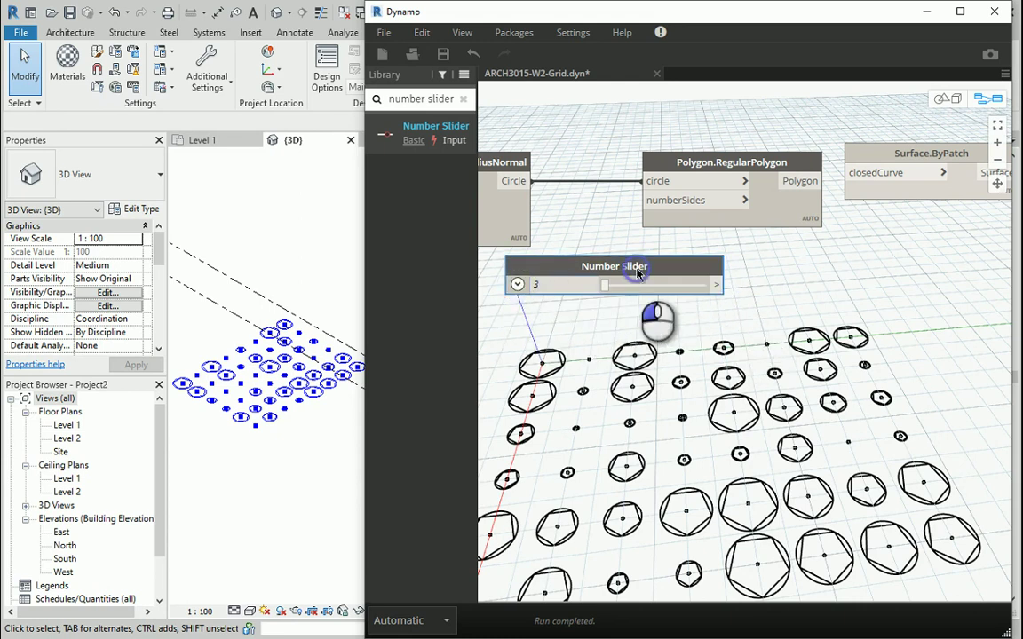
Step: Wire the slider into RegularPolygon's number of sides and raise it to squares
drag(636, 274, 615, 284)
click(698, 295)
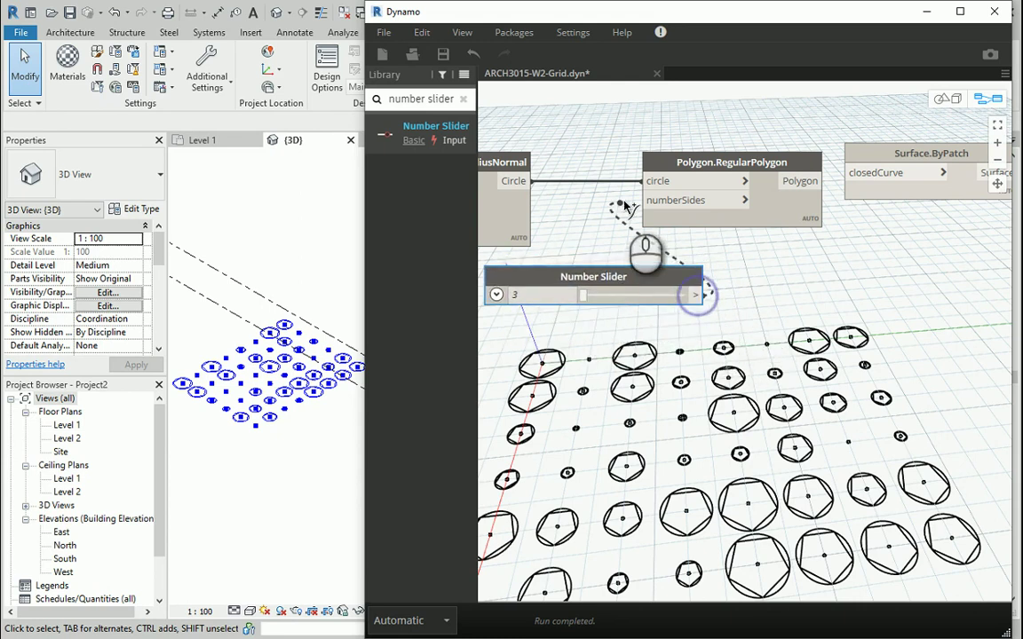
click(676, 203)
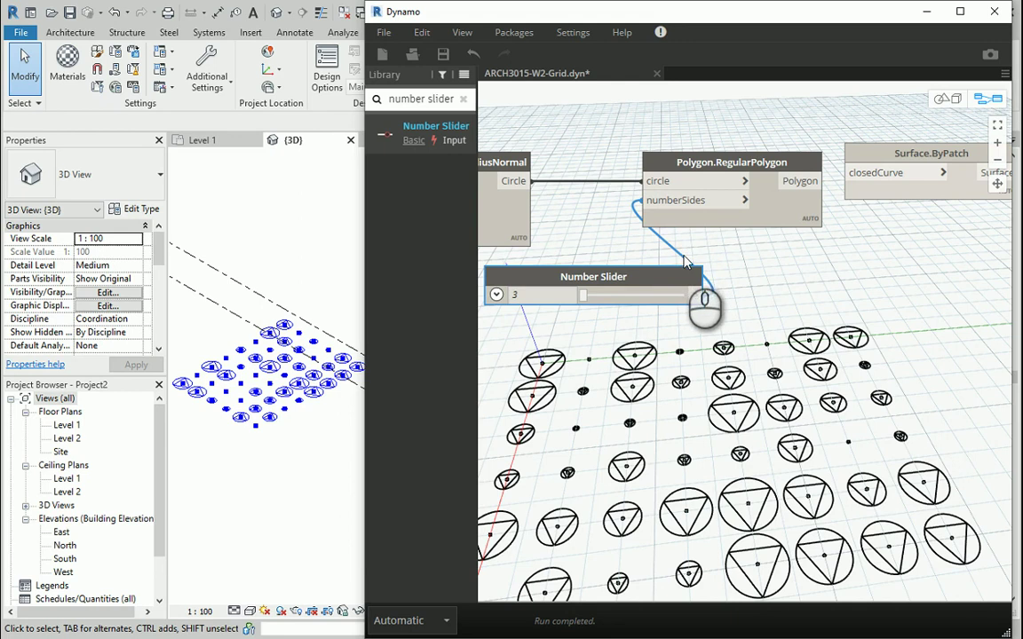
drag(662, 271, 639, 274)
scroll(795, 244, down, 3)
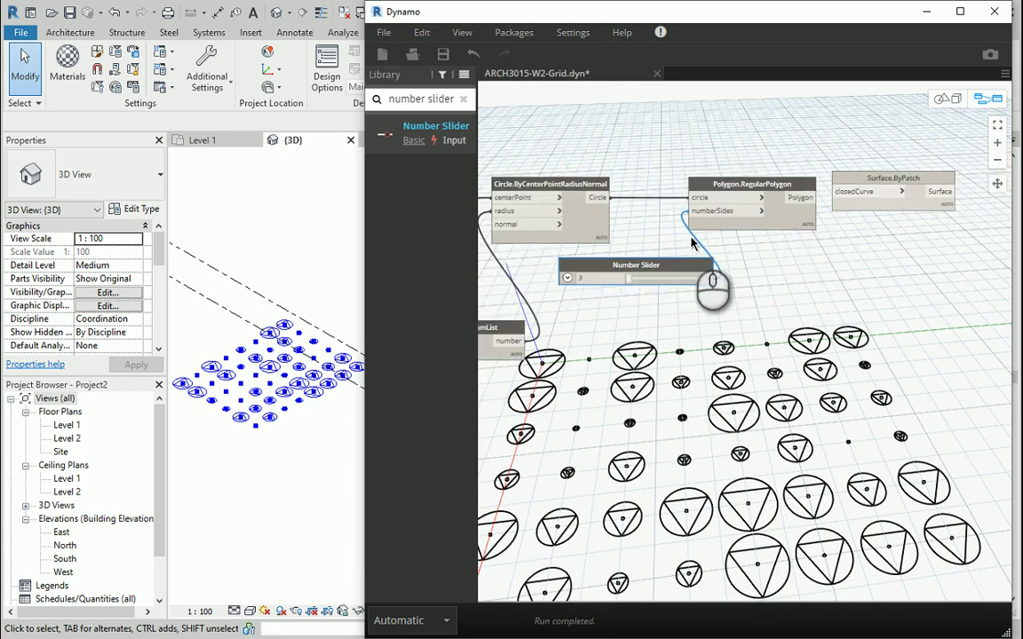
scroll(659, 391, up, 1)
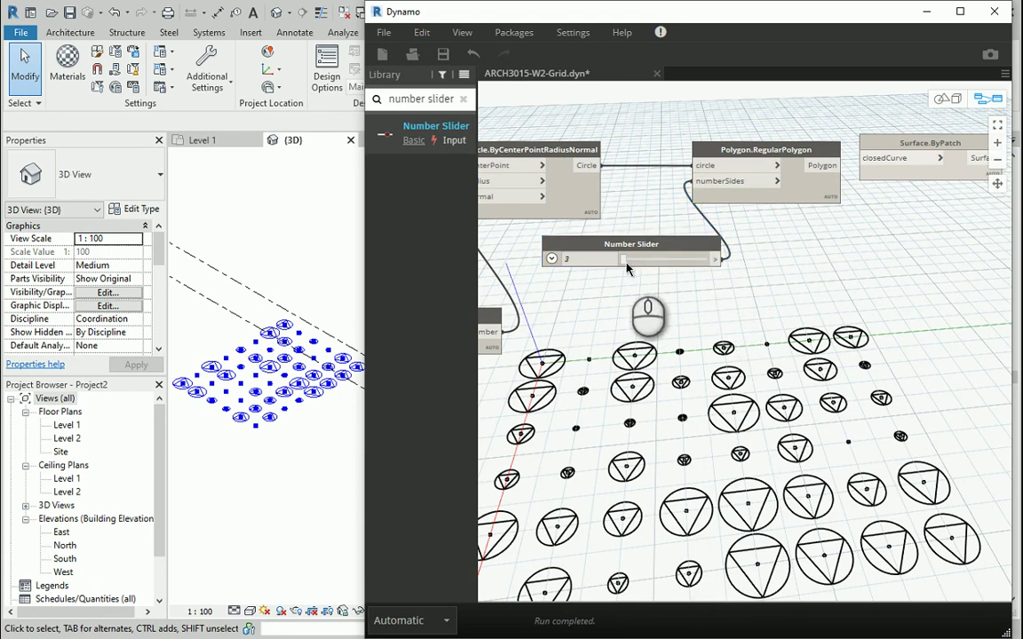
drag(625, 261, 631, 260)
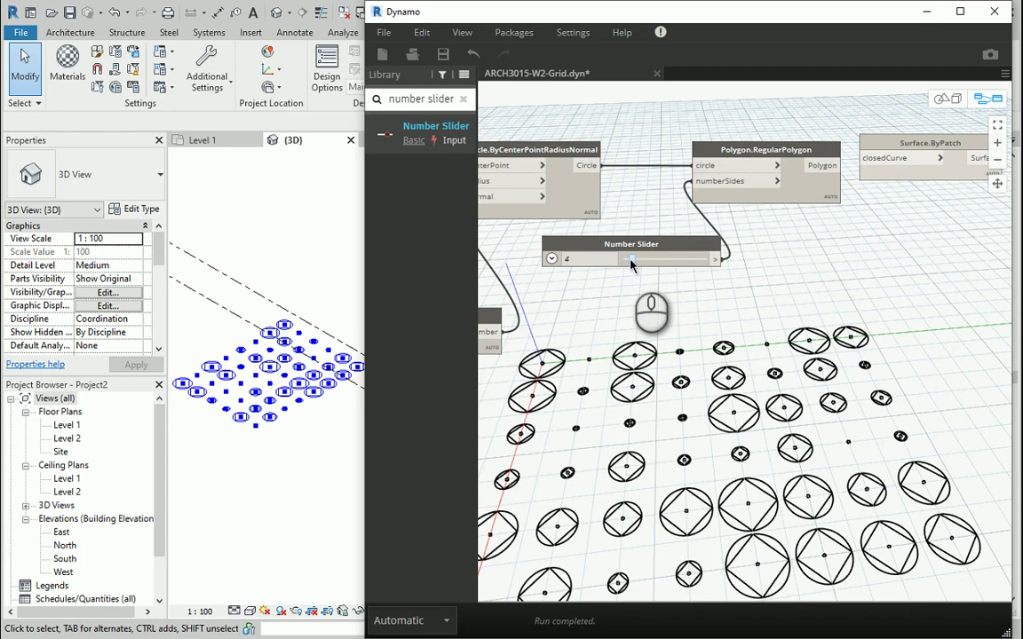
Step: Hide the Circle node preview and settle the side-count slider on 6
click(544, 153)
right_click(544, 153)
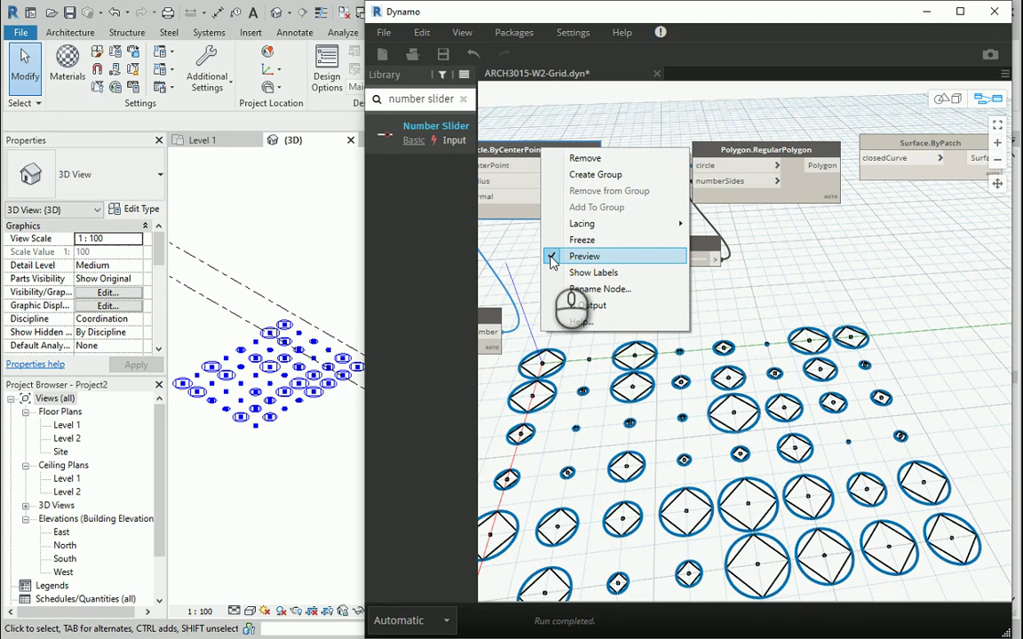
click(584, 255)
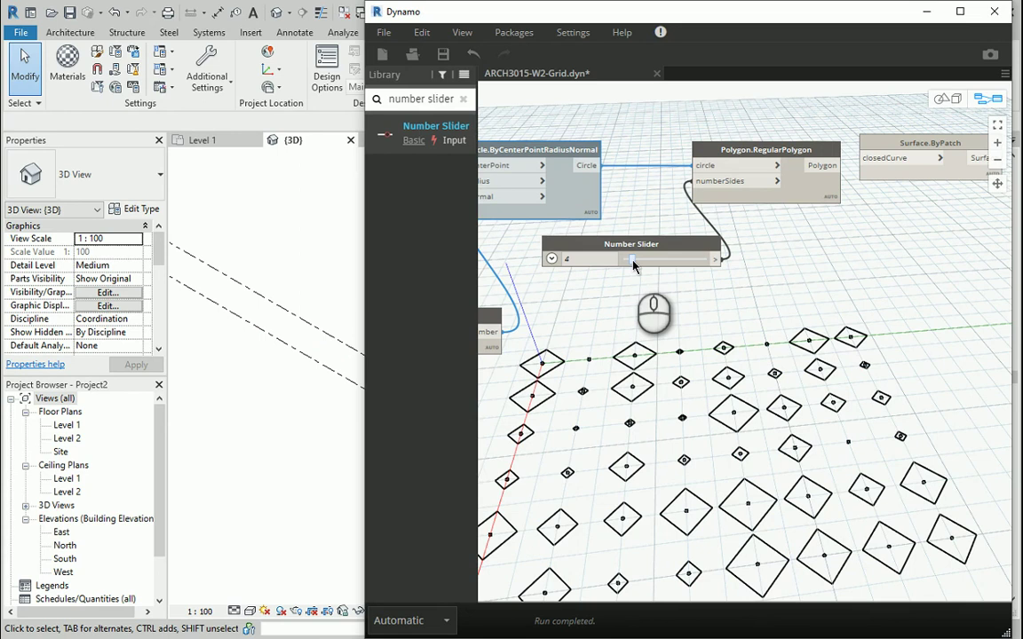
drag(634, 265, 658, 267)
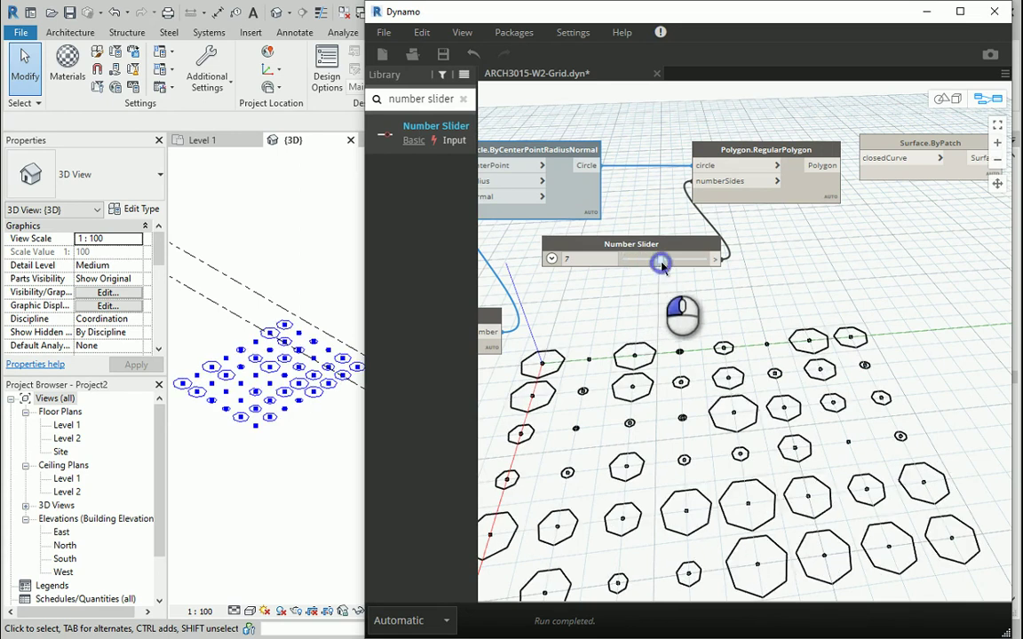
mouse_move(661, 265)
mouse_down()
mouse_move(719, 279)
mouse_move(645, 264)
mouse_up()
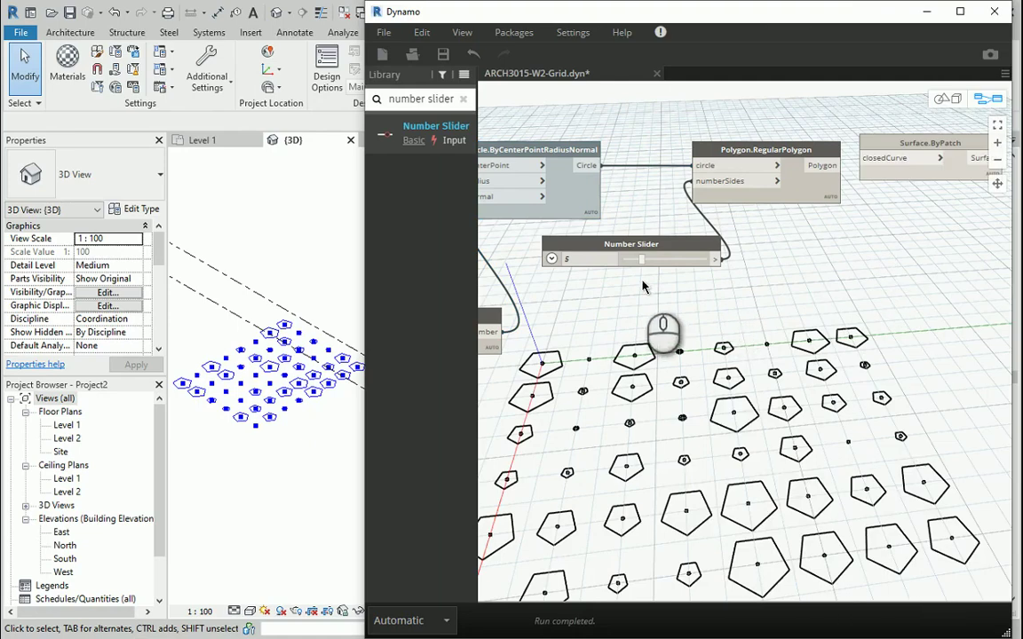
drag(643, 264, 652, 264)
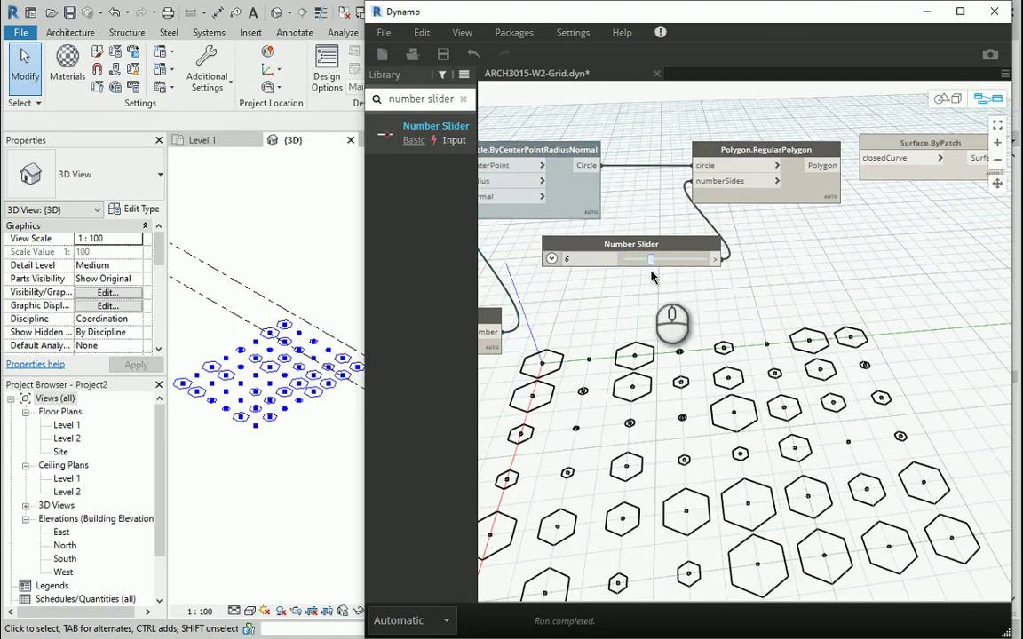
Step: Widen the Dynamo window and zoom out to the Sequence and Grid nodes
drag(365, 435, 304, 438)
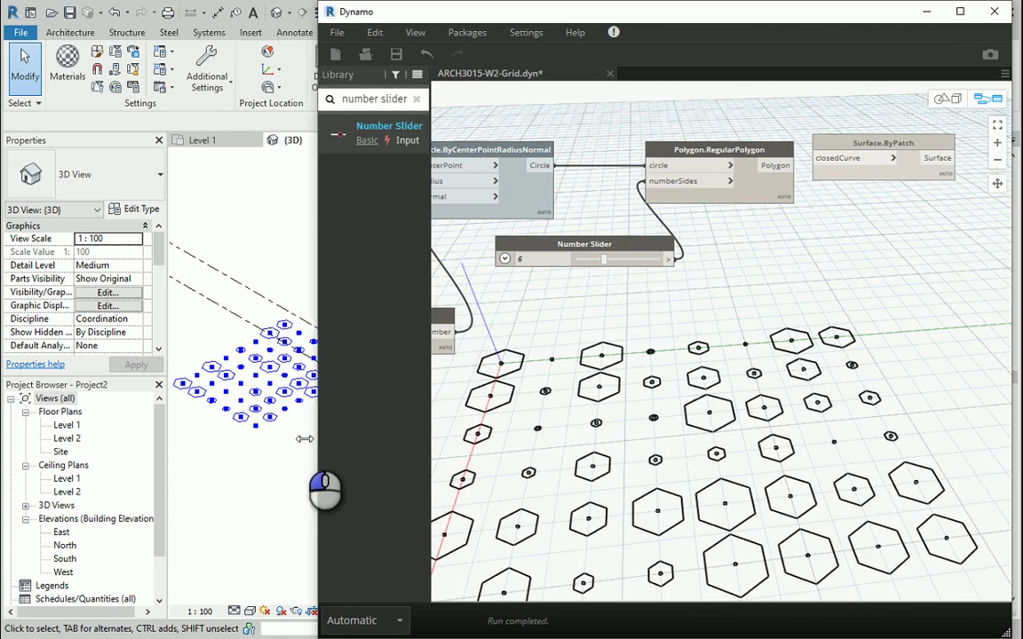
scroll(870, 342, down, 3)
scroll(702, 351, down, 2)
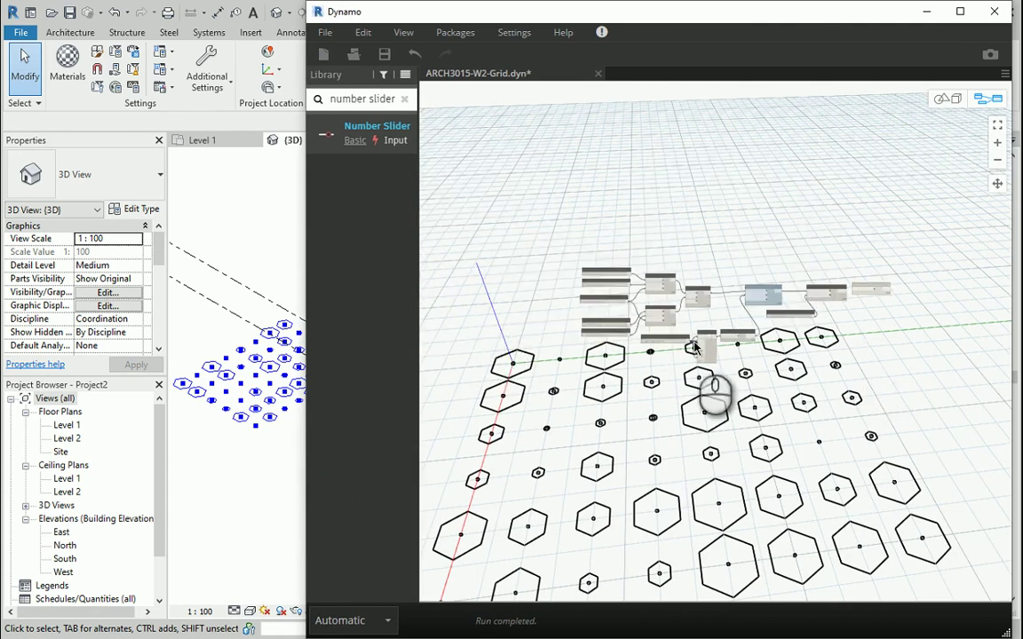
scroll(675, 364, up, 2)
scroll(648, 342, up, 2)
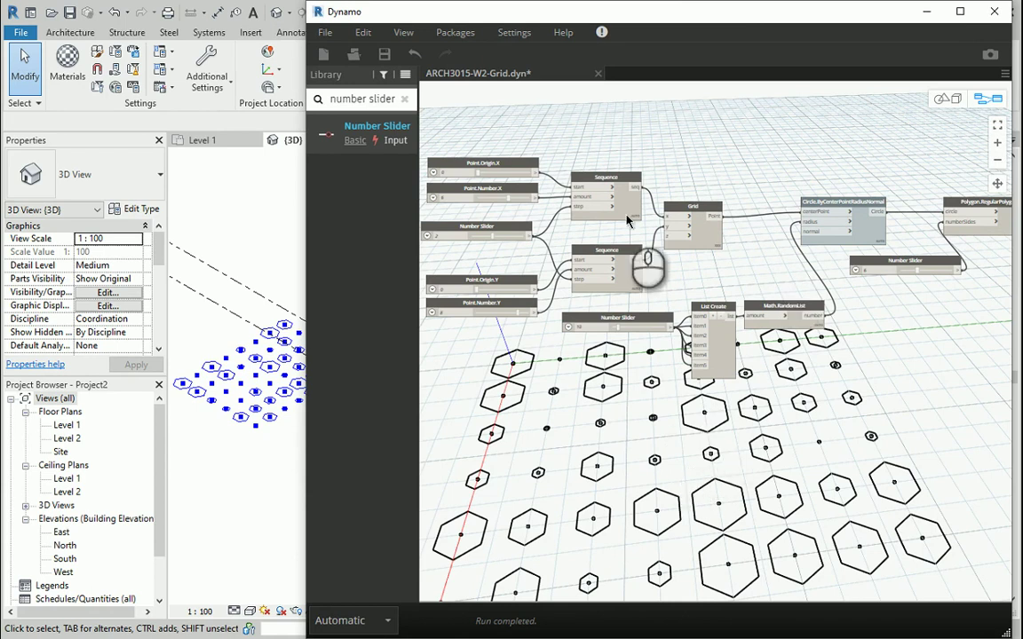
scroll(533, 152, up, 1)
scroll(476, 150, up, 2)
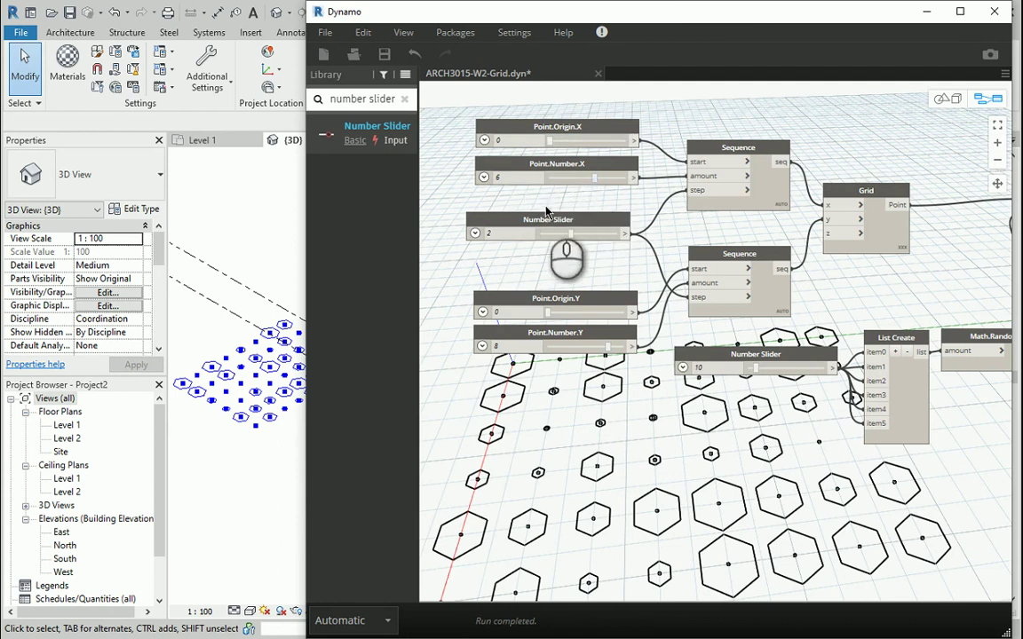
scroll(521, 279, down, 1)
scroll(530, 297, up, 1)
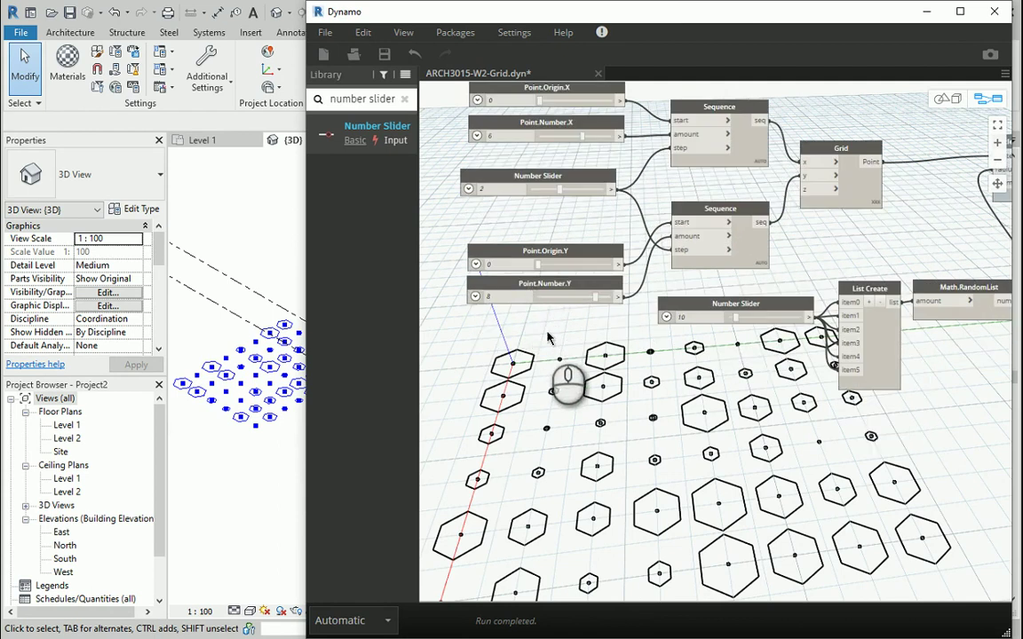
scroll(575, 167, down, 1)
scroll(575, 172, up, 1)
Step: Set the grid to six points along X, with spacing returned to 2
drag(575, 171, 570, 173)
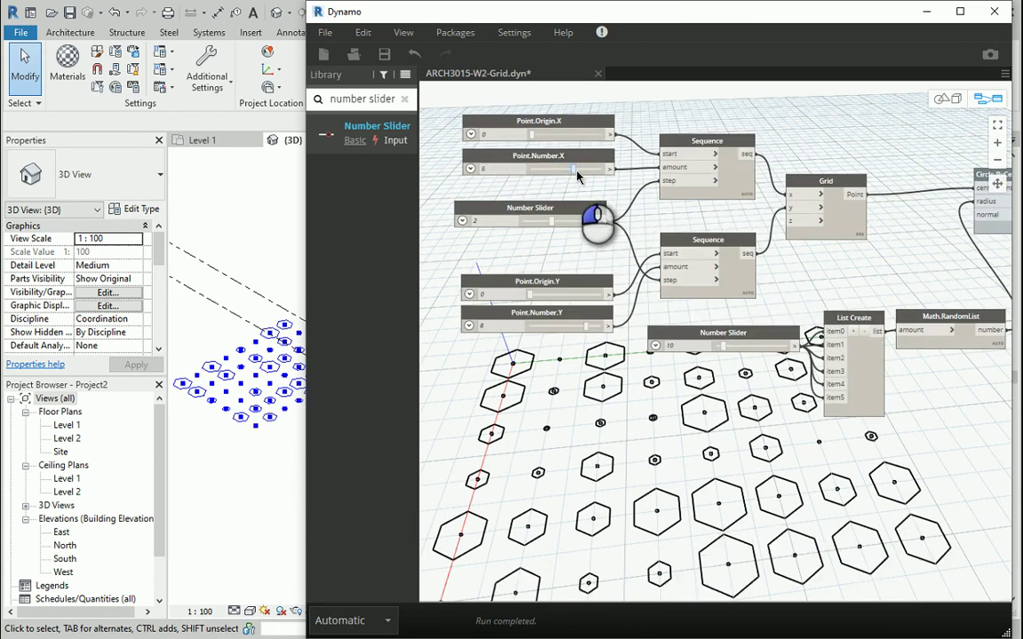
drag(571, 174, 573, 174)
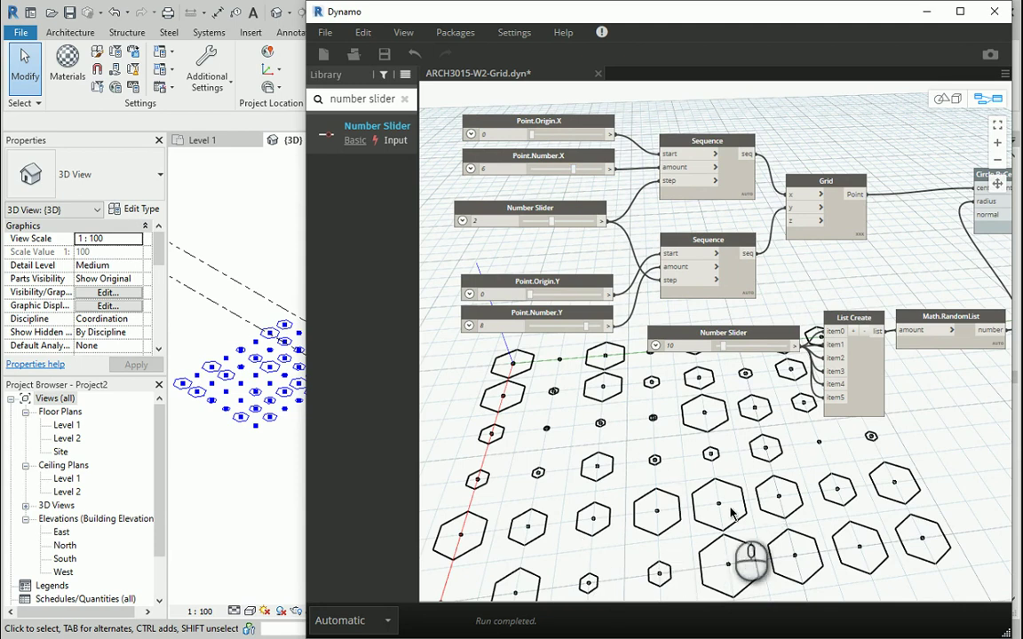
mouse_move(551, 221)
mouse_down()
mouse_move(558, 227)
mouse_move(550, 225)
mouse_up()
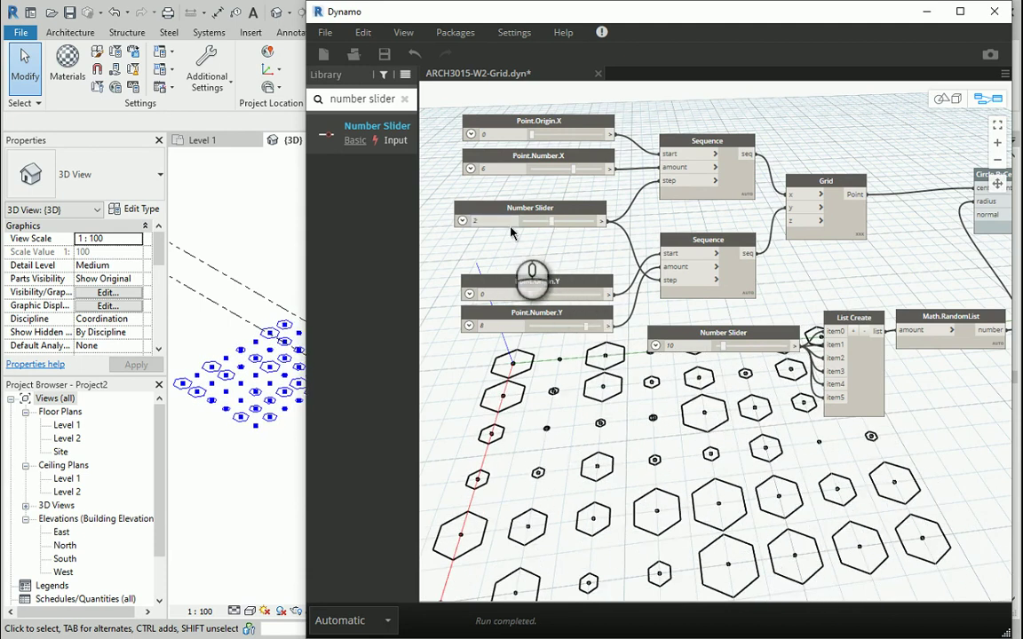
scroll(512, 225, down, 3)
Step: Connect RegularPolygon's Polygon output to Surface.ByPatch's closedCurve input
middle_drag(512, 225, 893, 213)
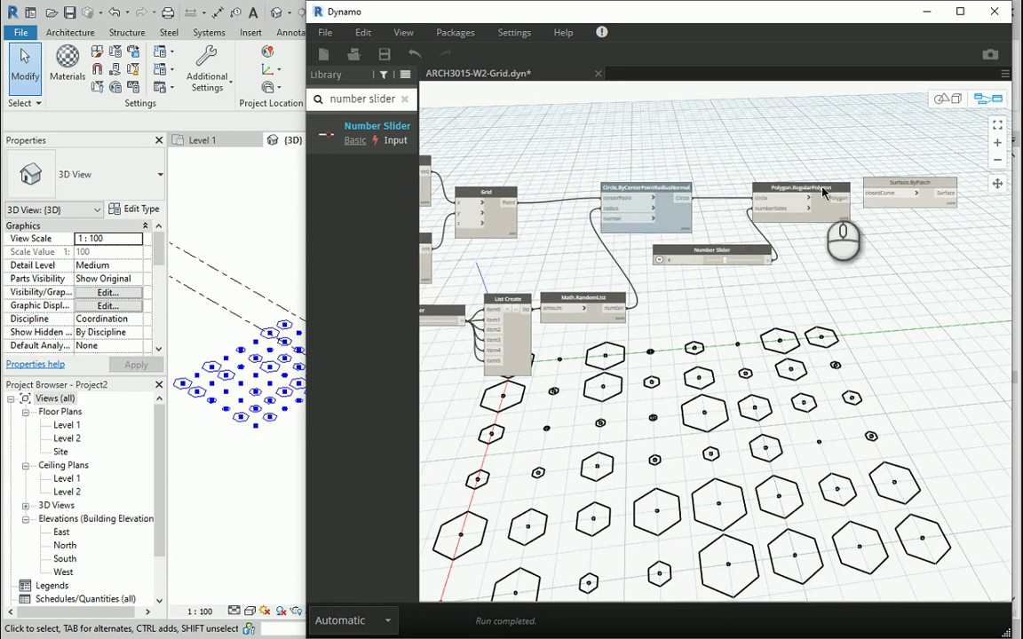
scroll(894, 213, up, 3)
drag(857, 169, 872, 172)
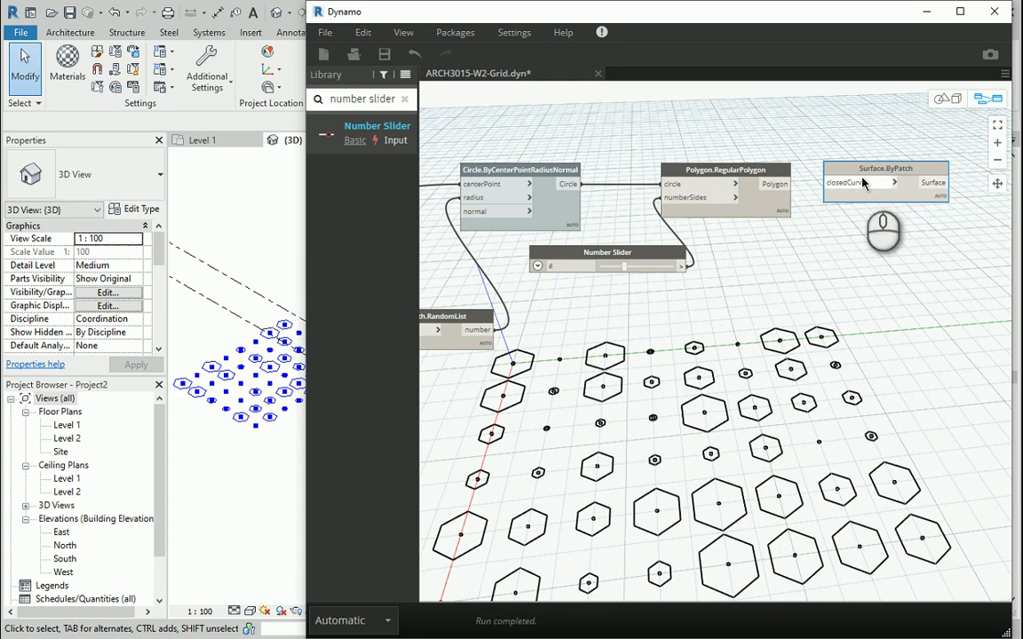
click(782, 186)
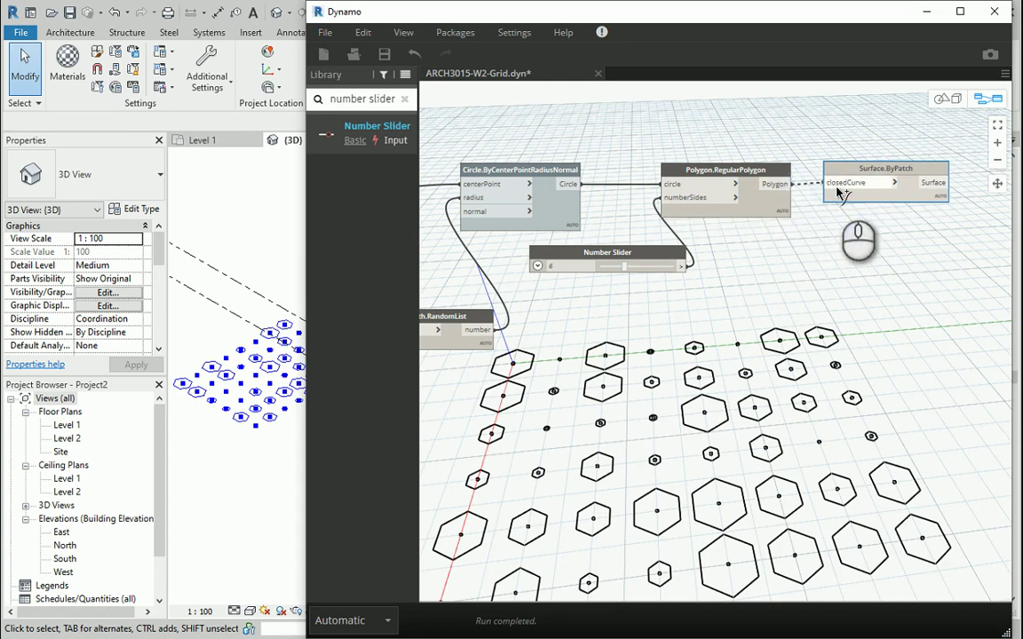
click(835, 183)
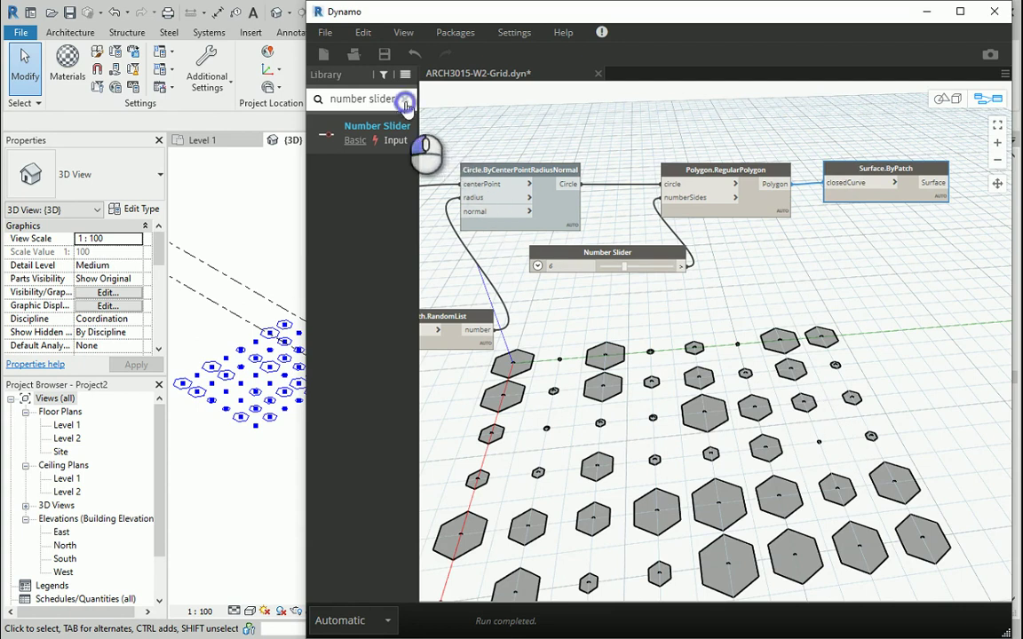
Step: Clear the Library search and search for import nodes
click(405, 98)
text(impo)
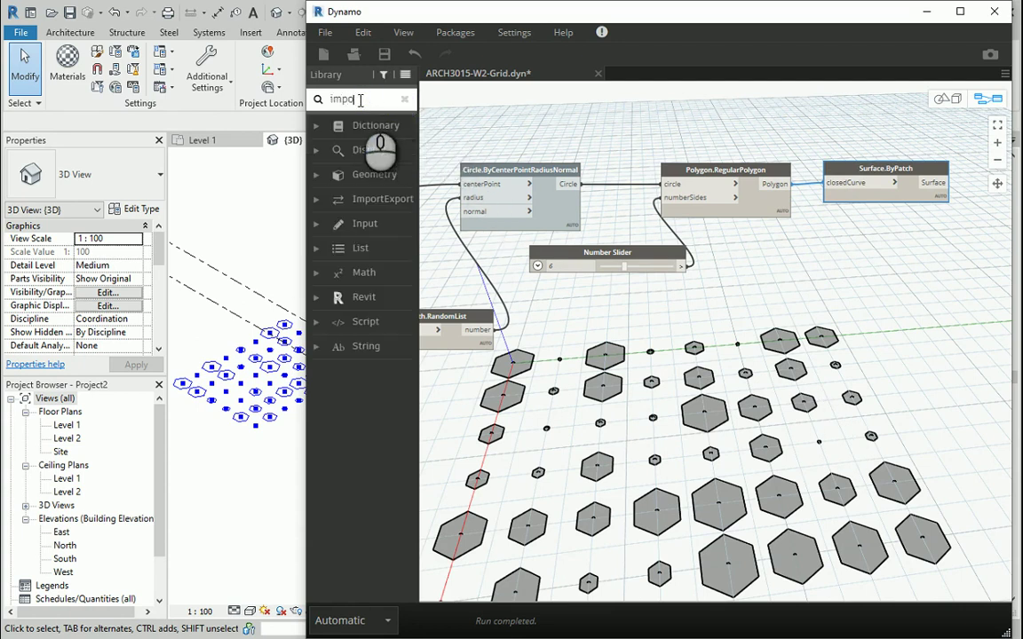
text(rt)
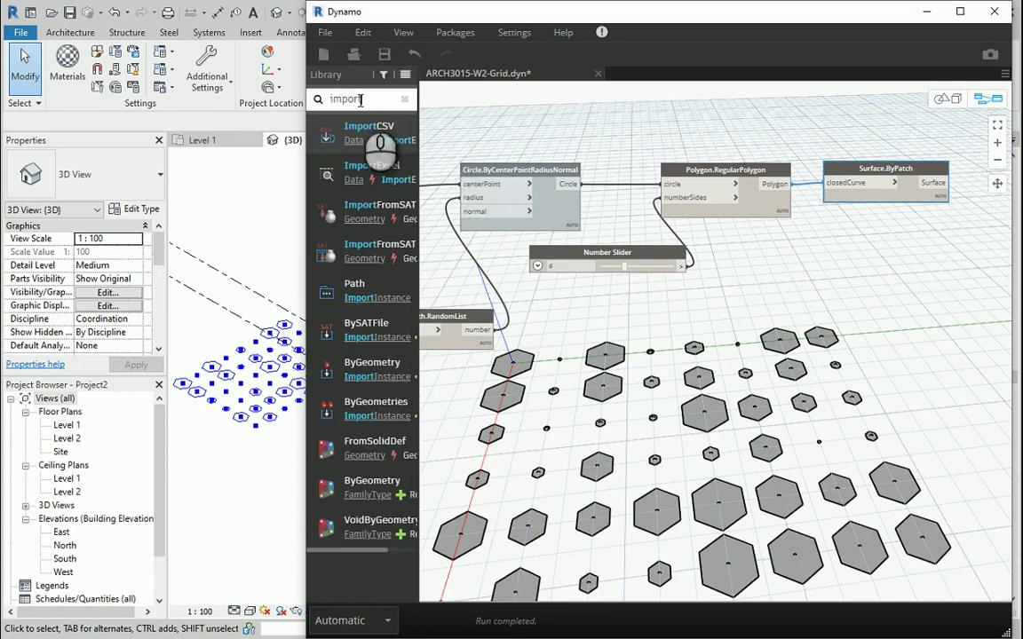